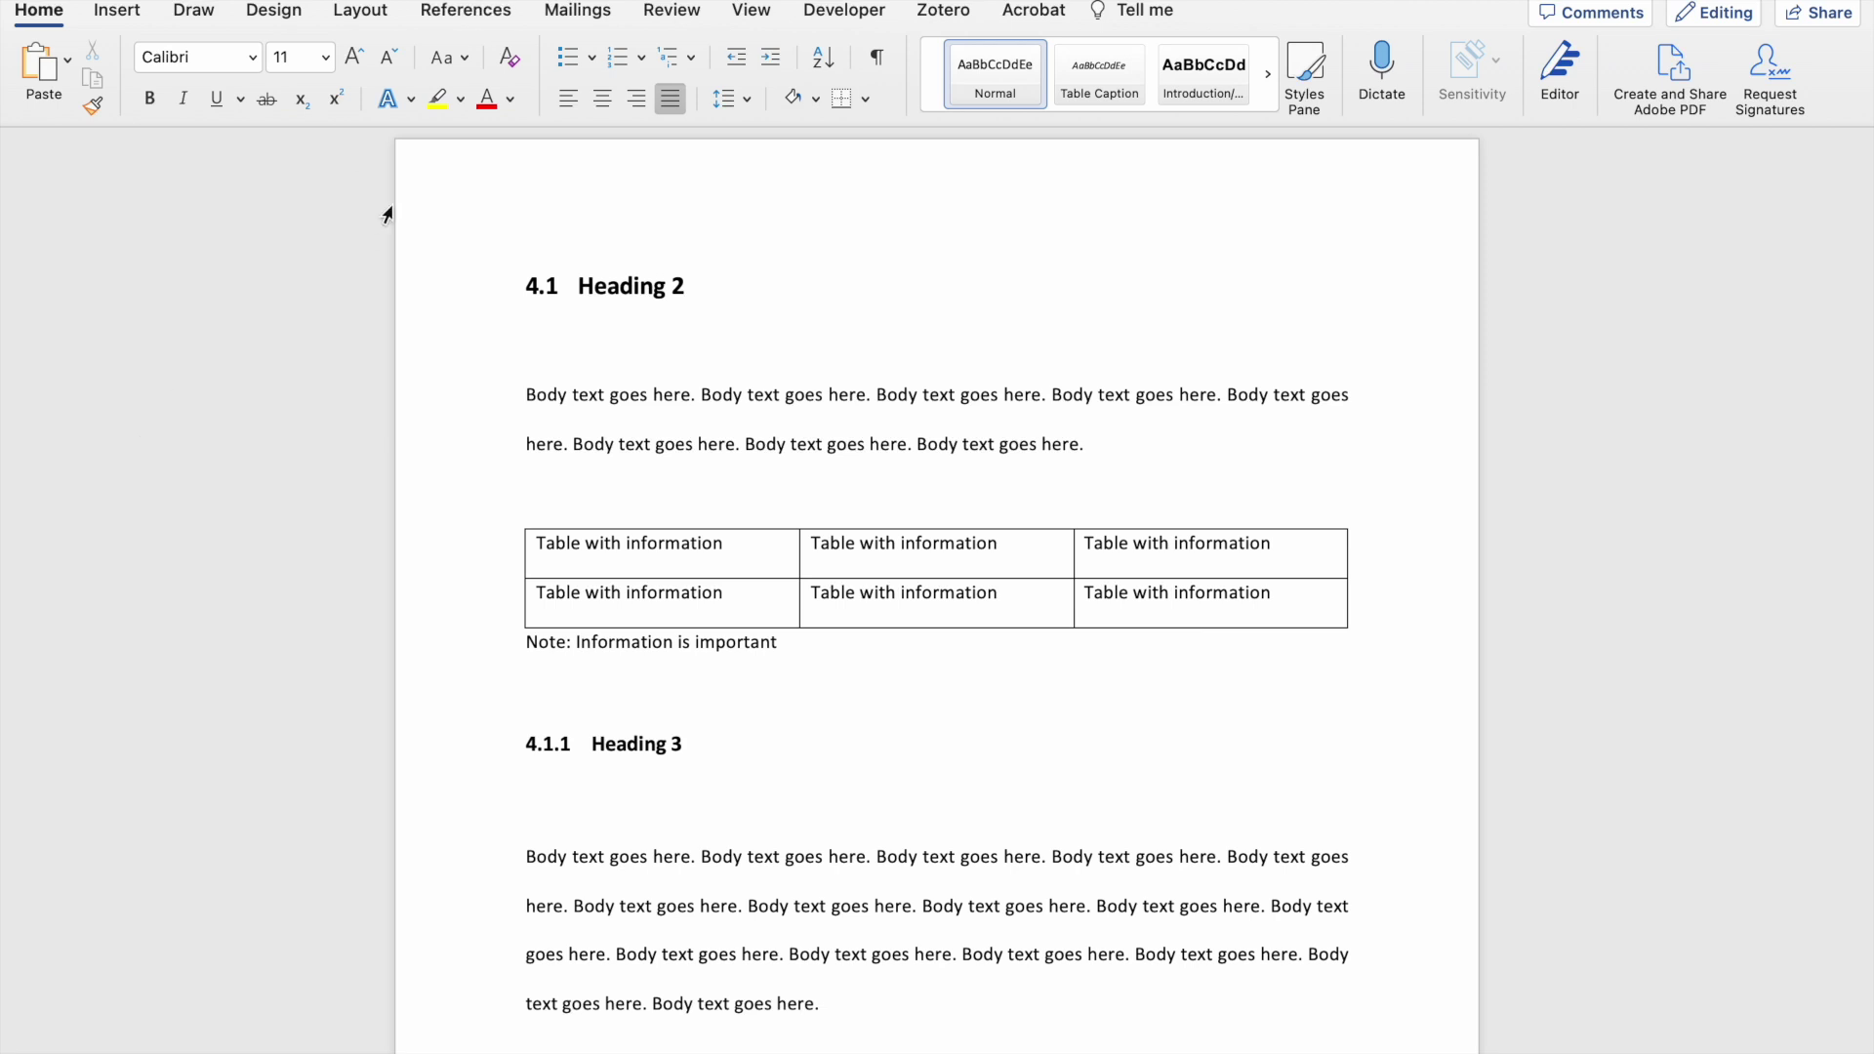
Select the table under Heading 2 and start a caption for it, proposed as Table 4-1.
click(462, 14)
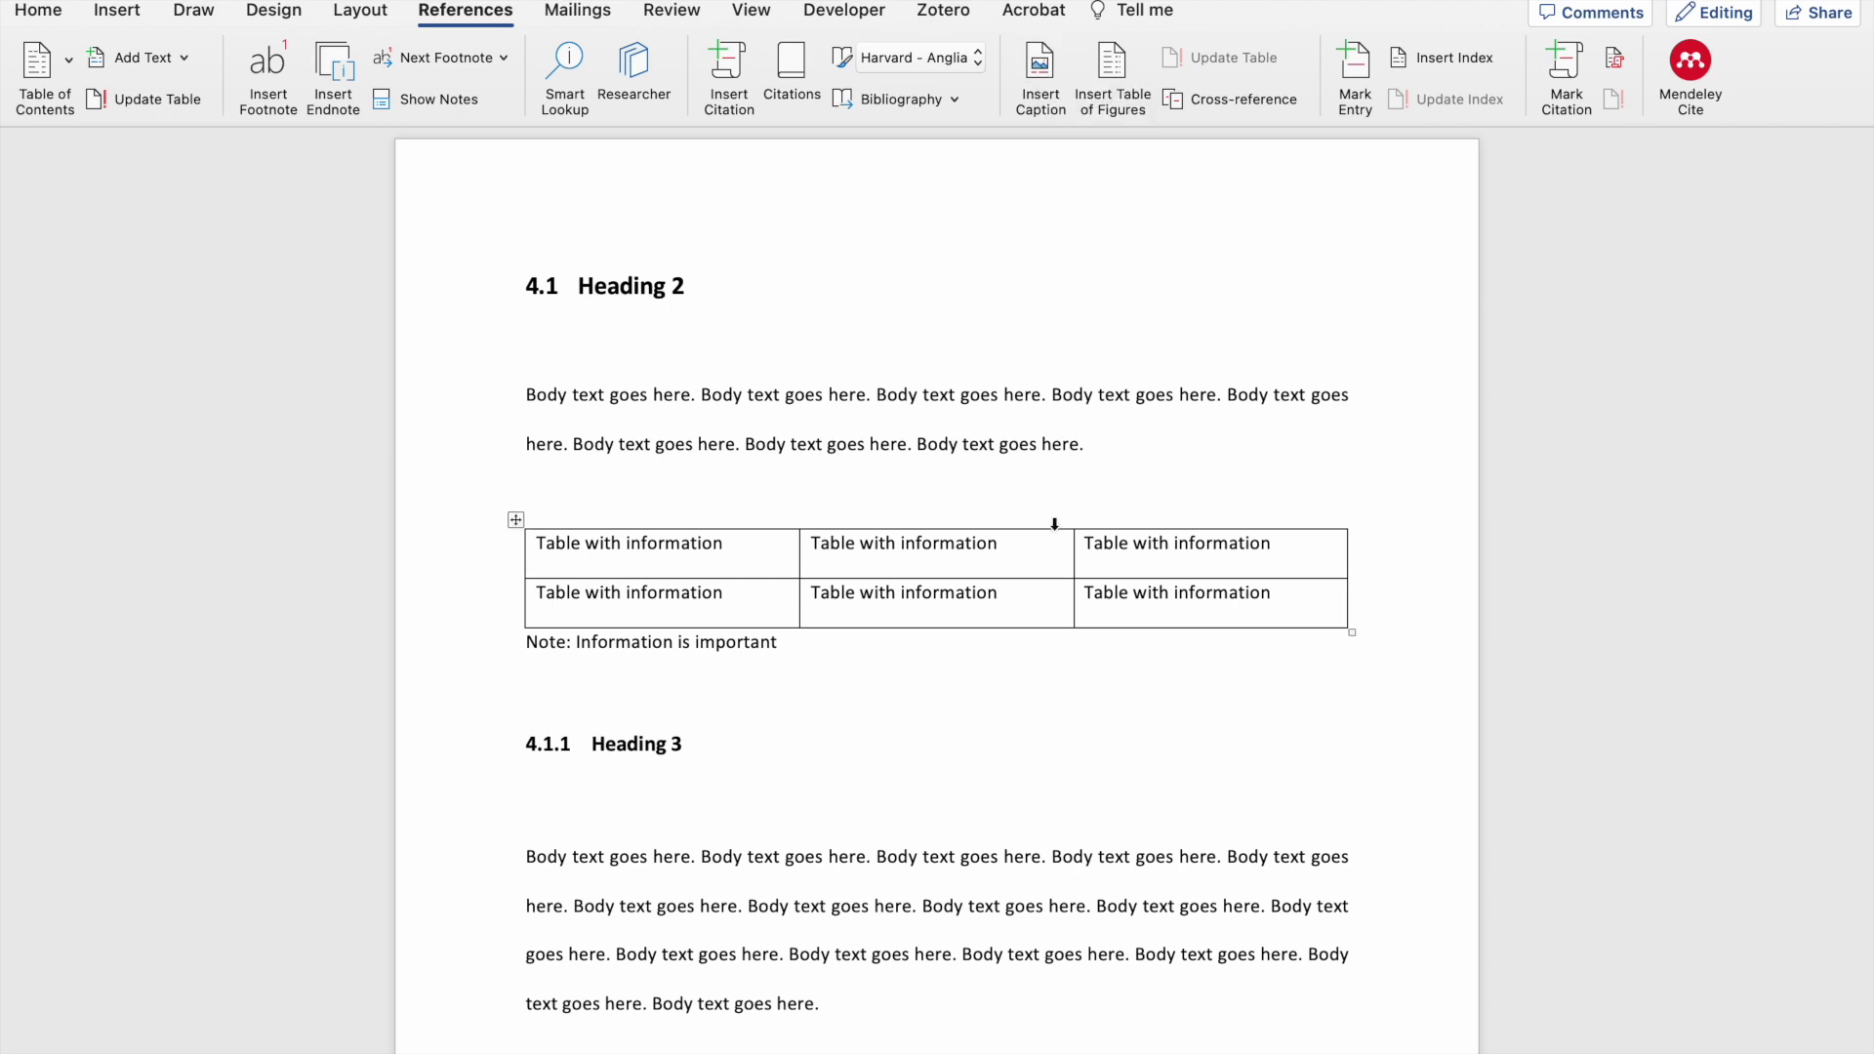
click(517, 524)
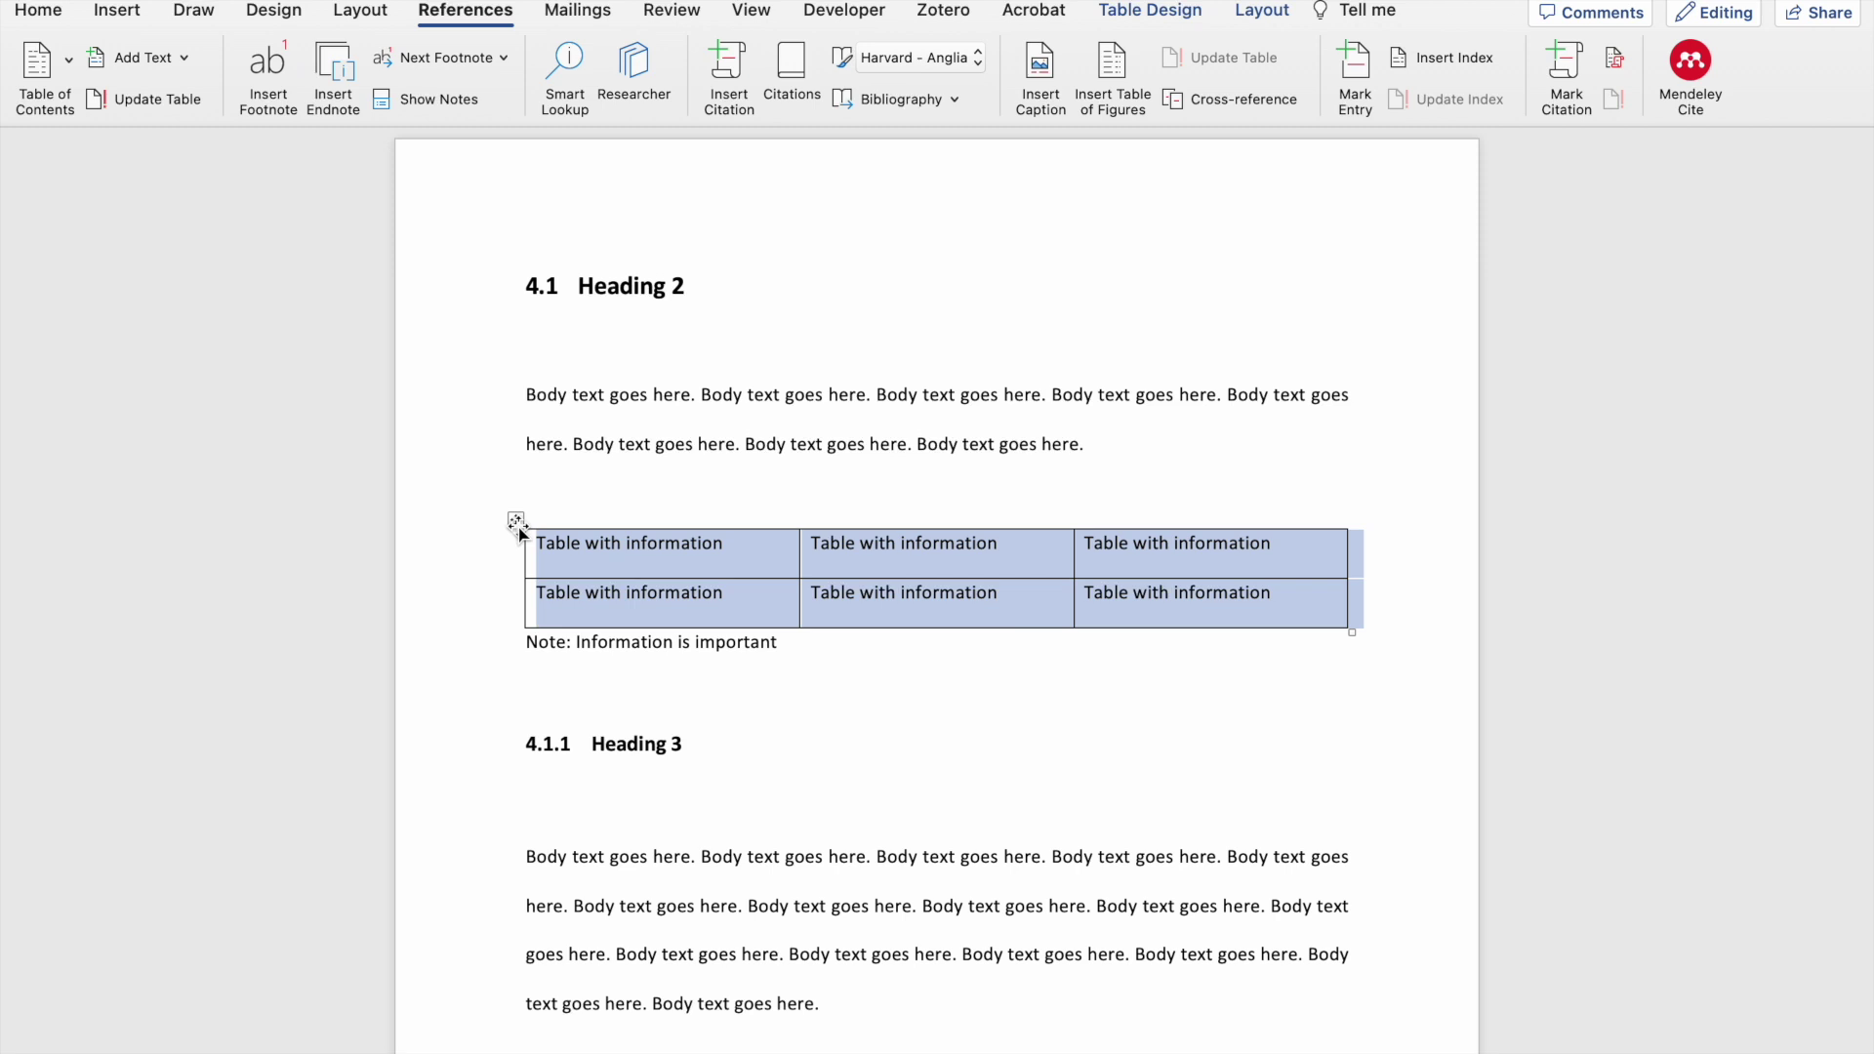
click(1040, 80)
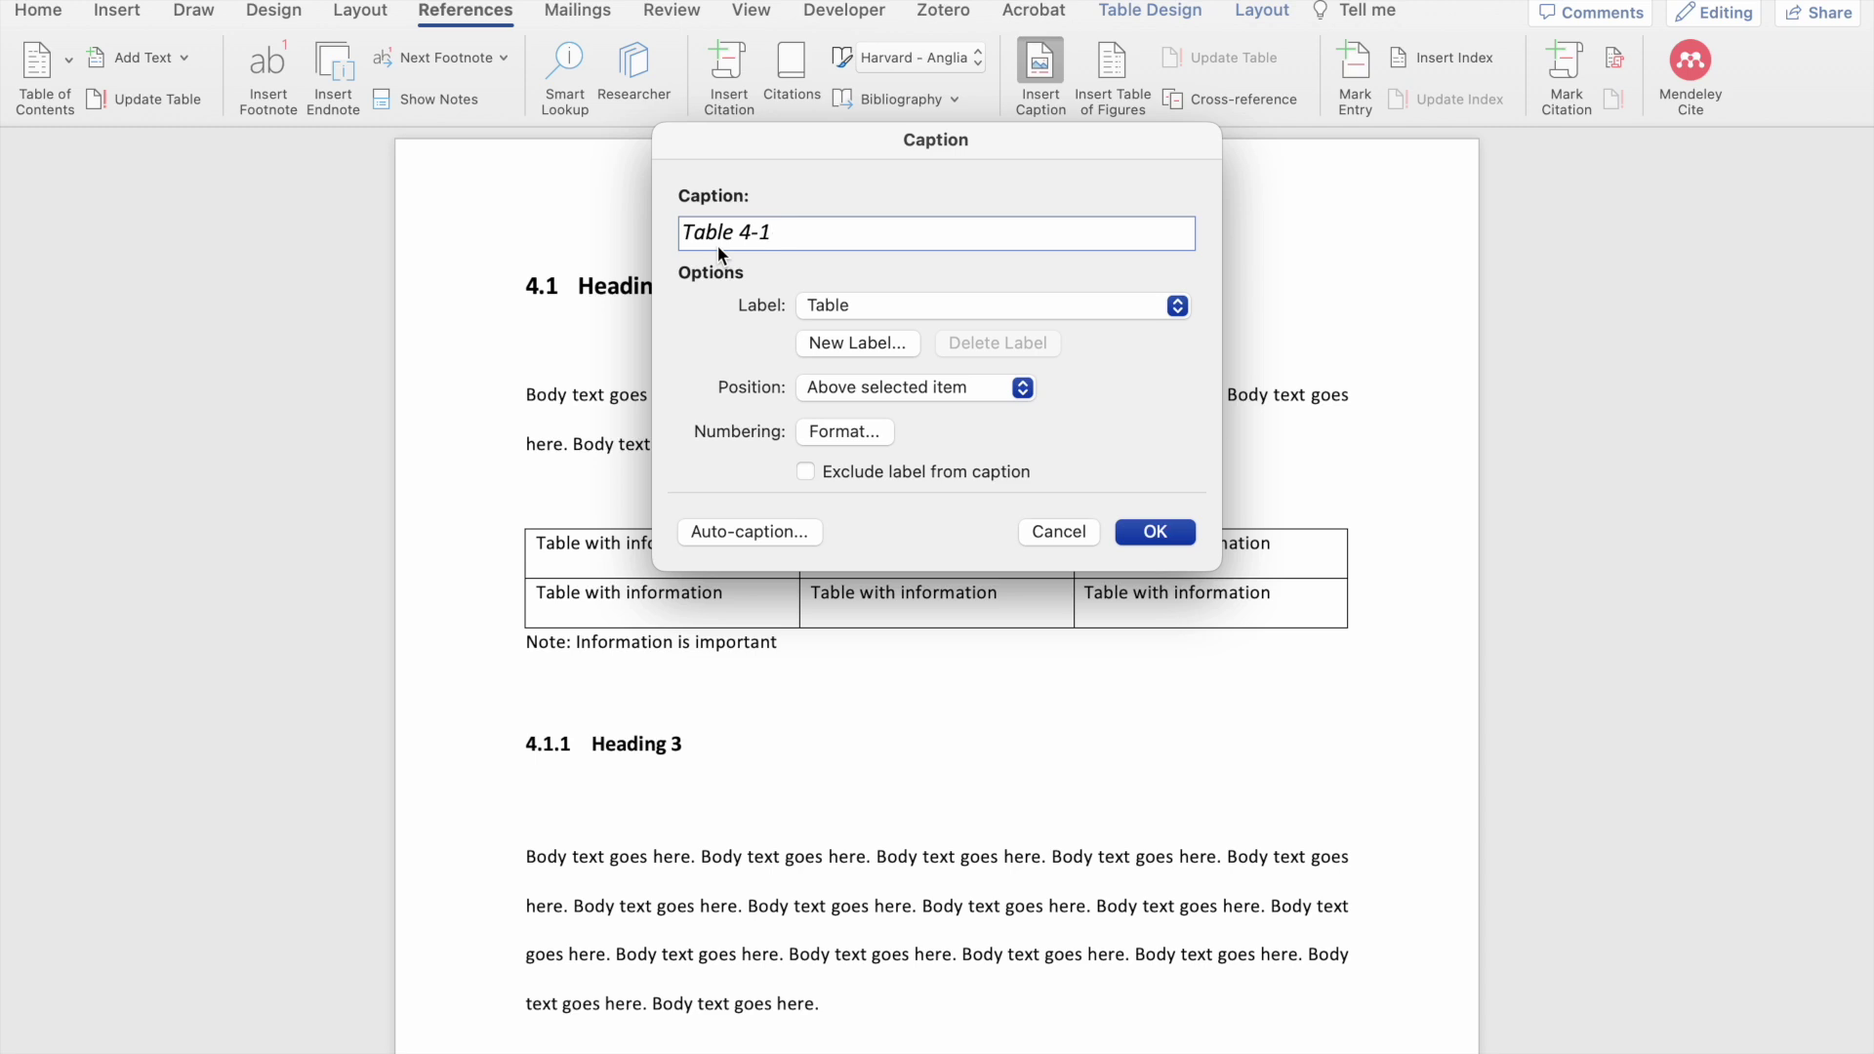
Enter ': Table with important information' as the caption text after Table 4-1.
text(:)
text(Table with important information)
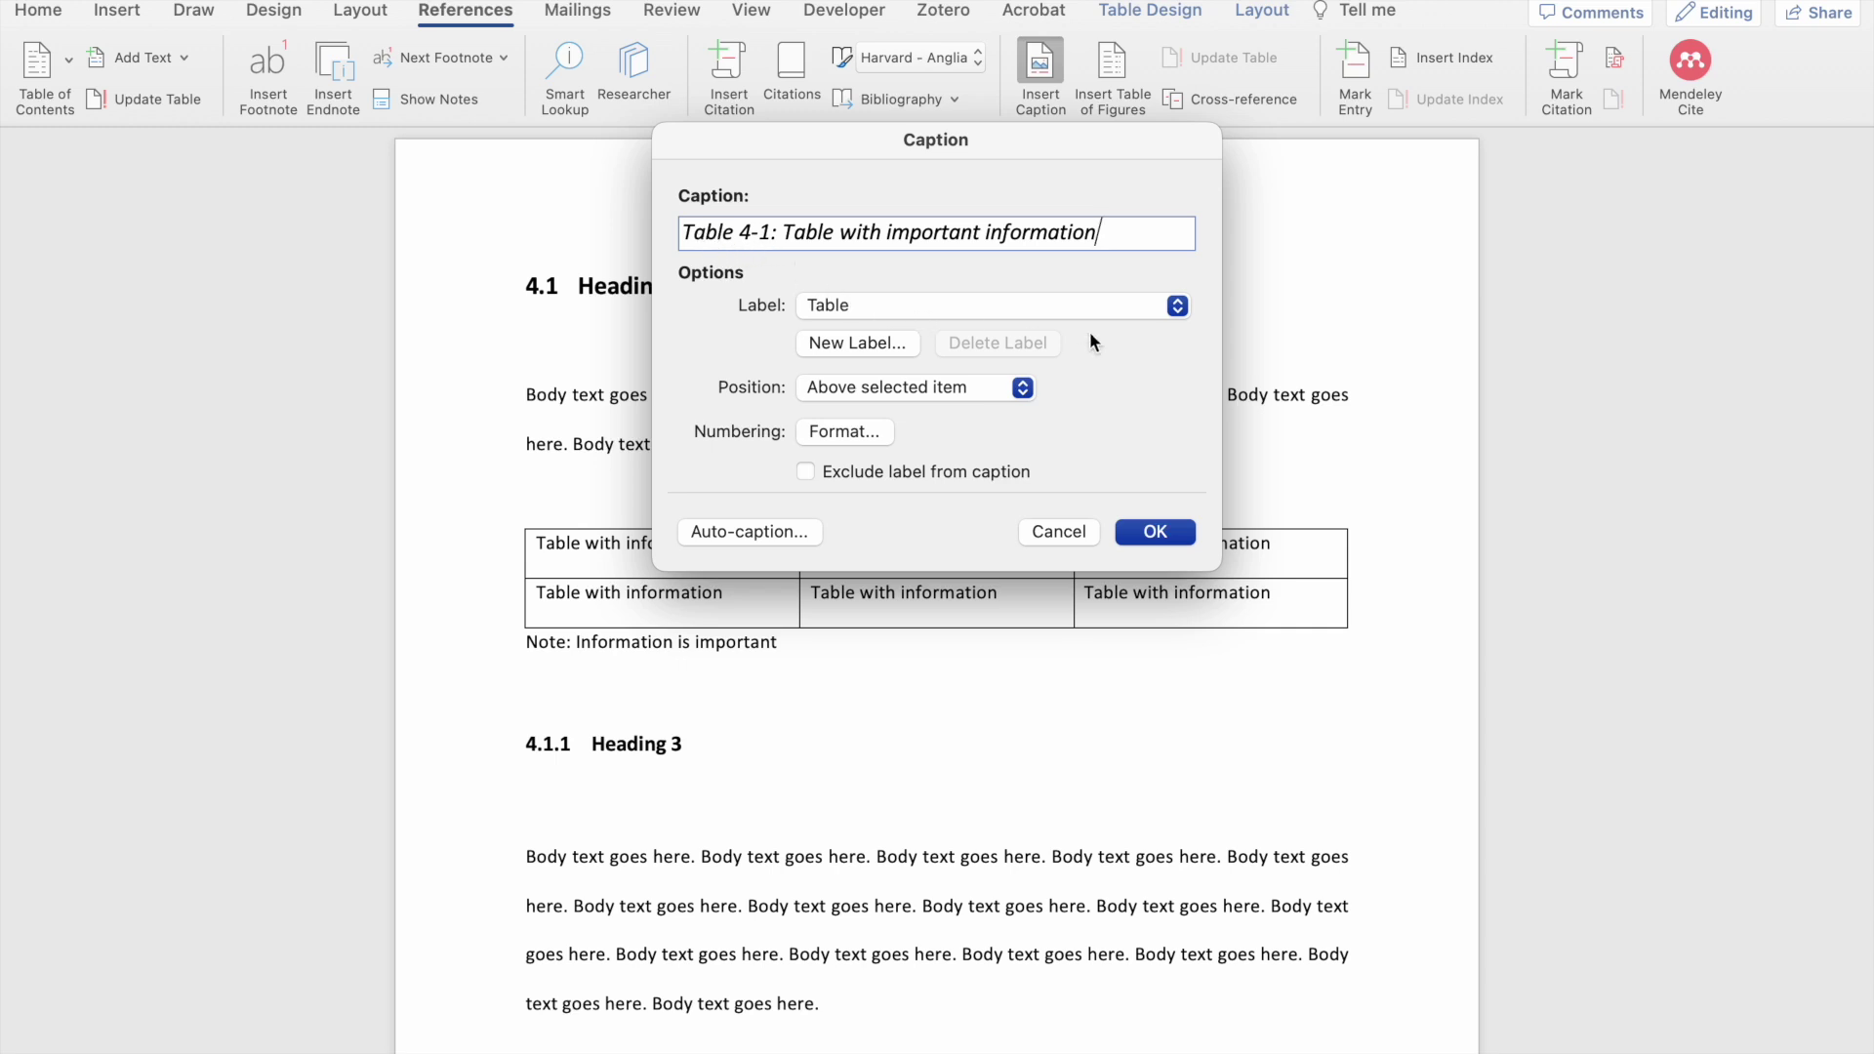
click(1178, 306)
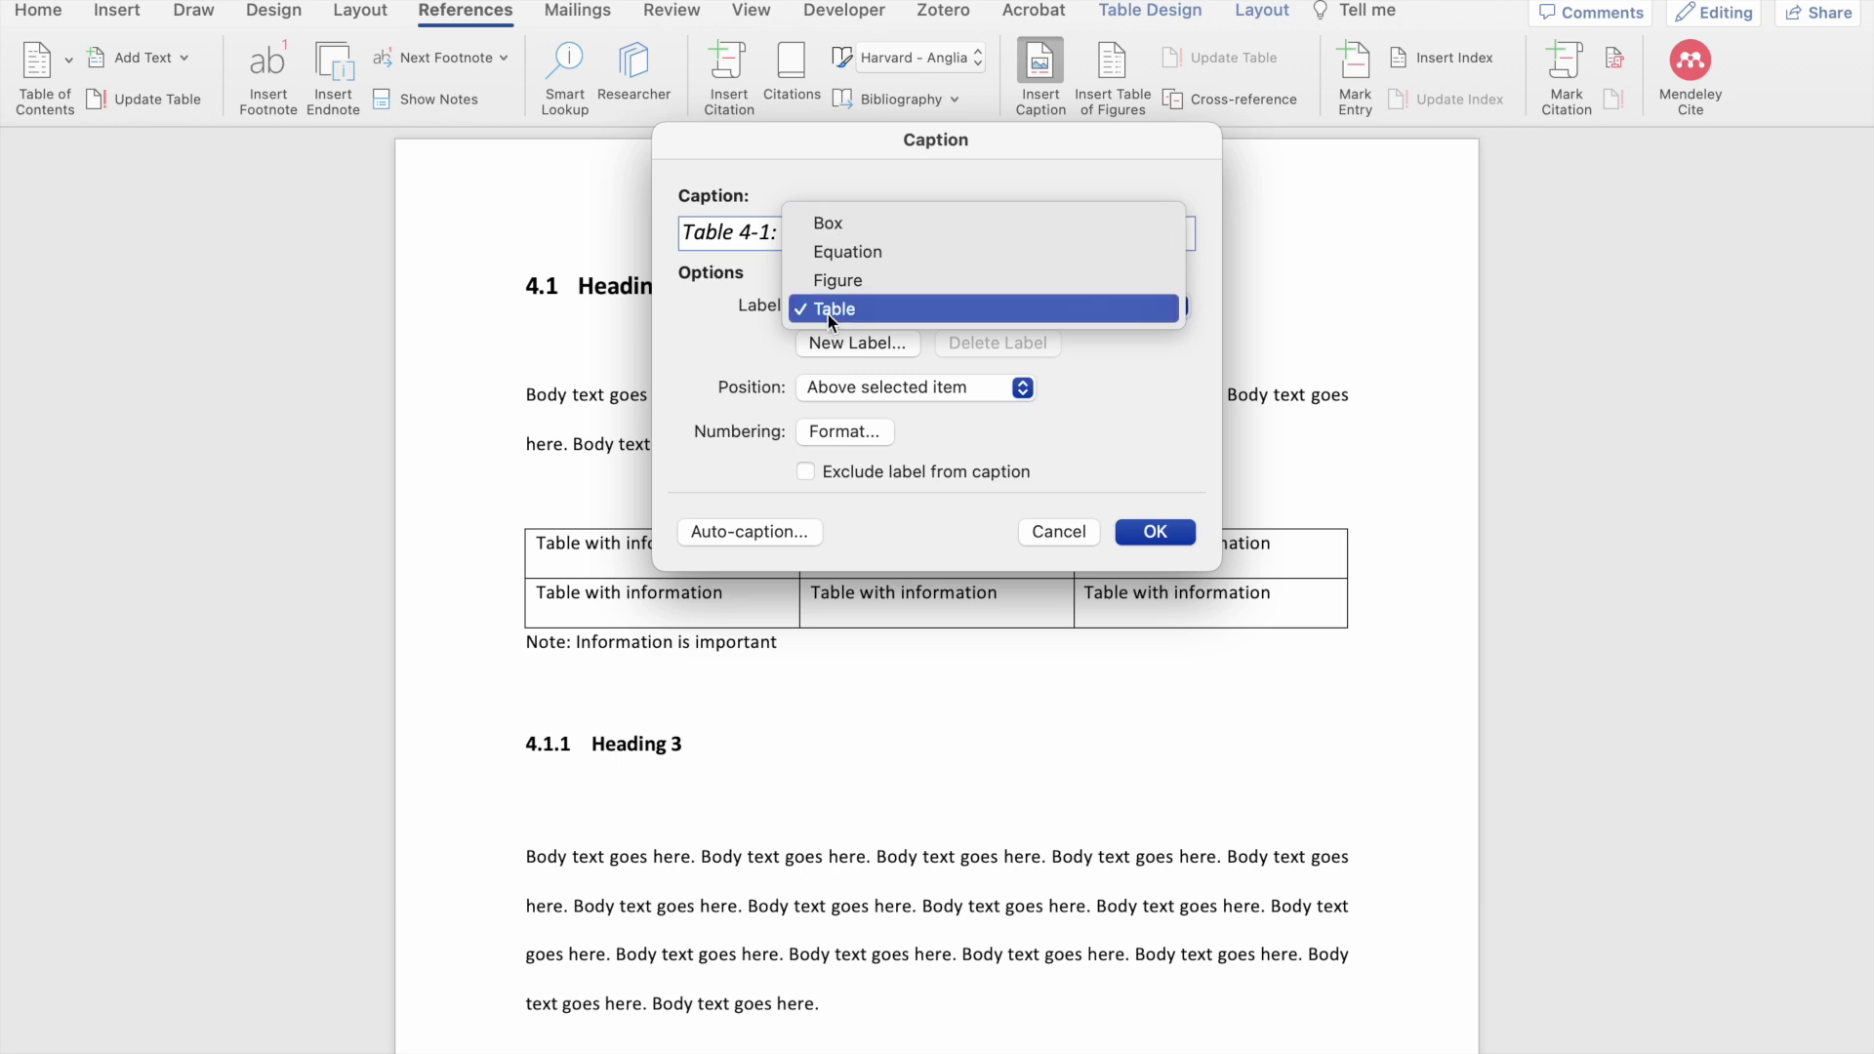
Create a custom caption label 'New label', then set the caption's label back to Table.
click(742, 341)
click(853, 347)
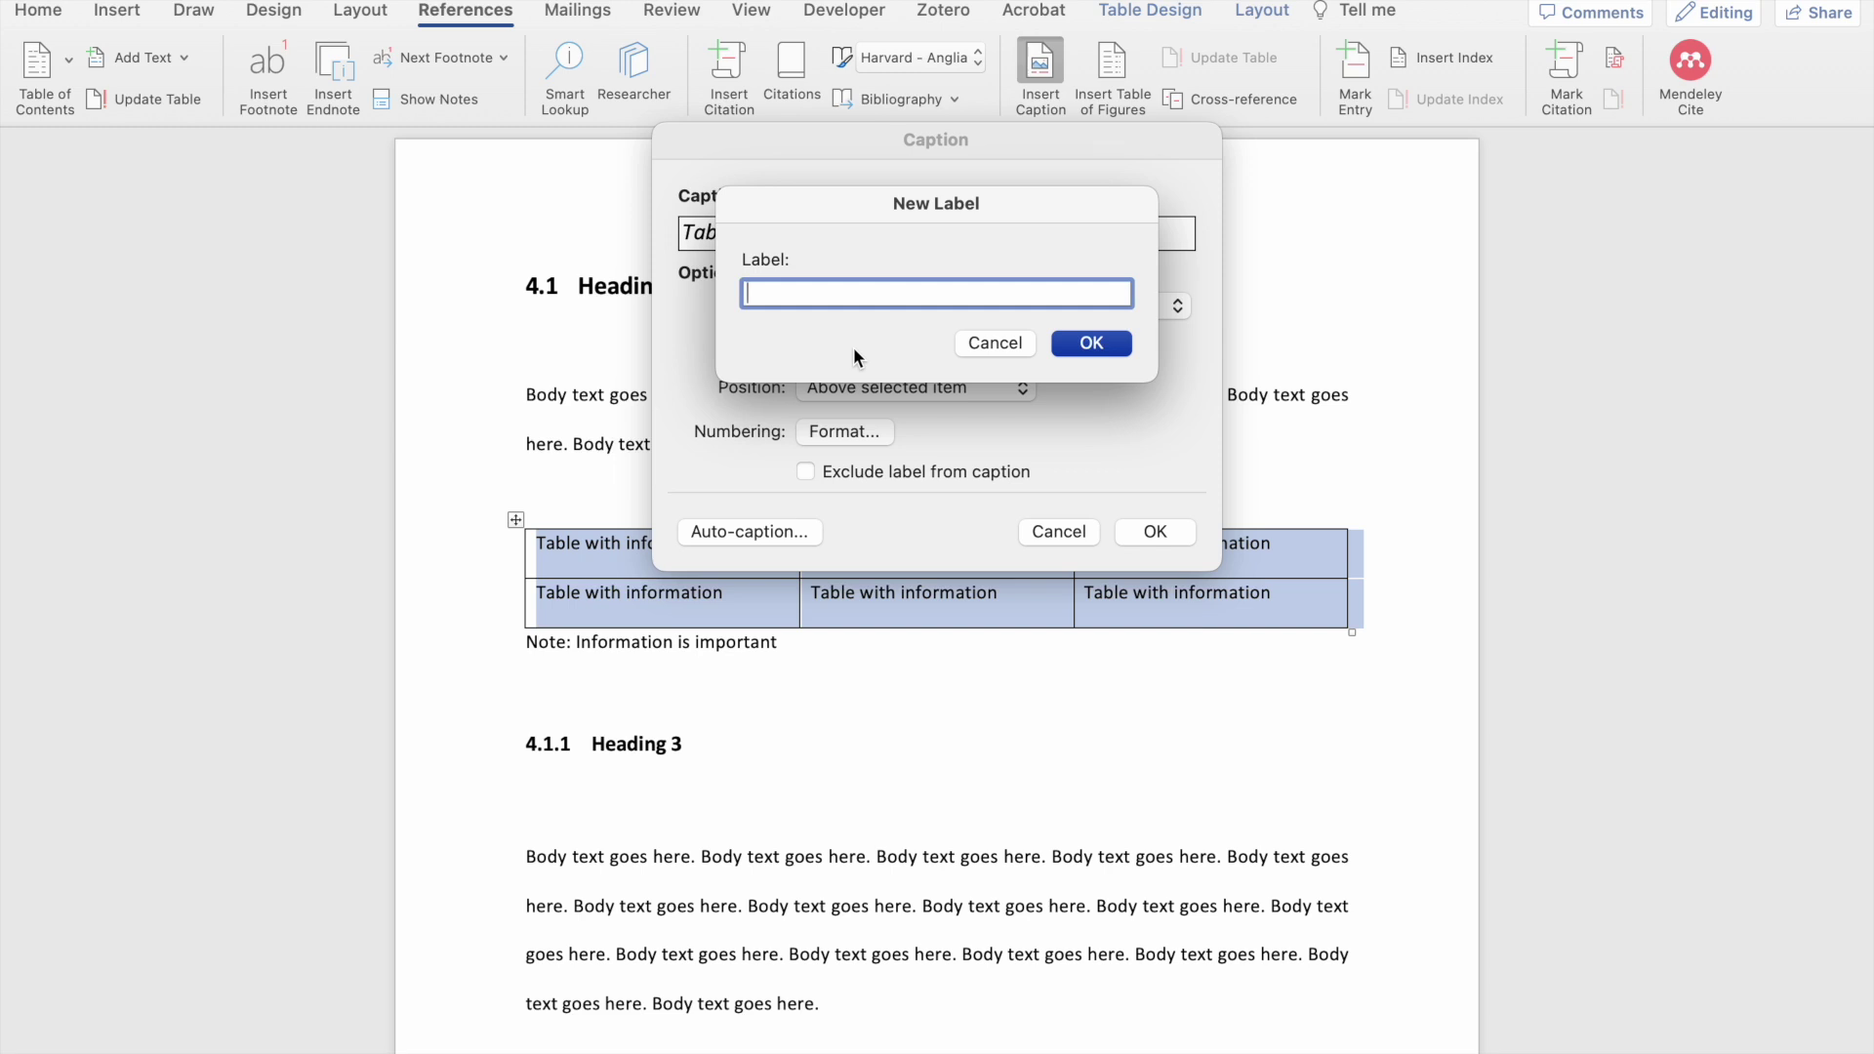
text(New label)
click(1093, 343)
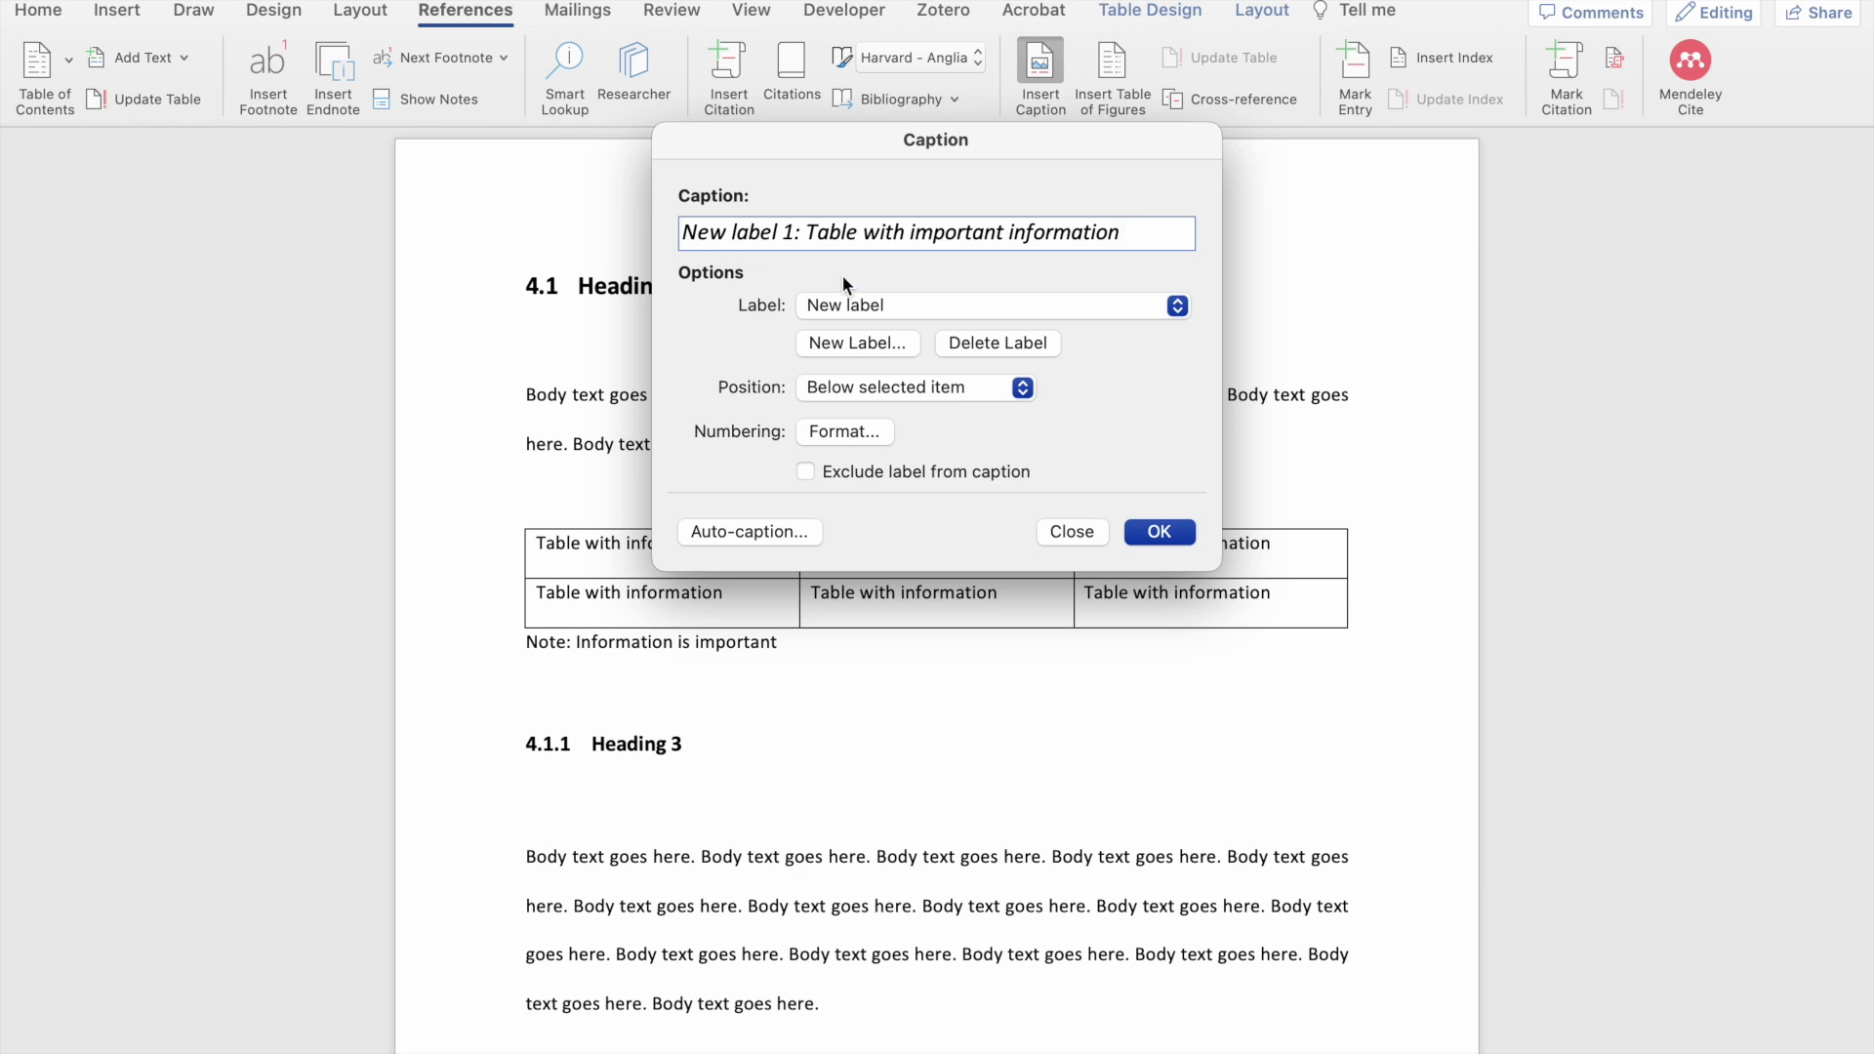
click(886, 306)
click(857, 337)
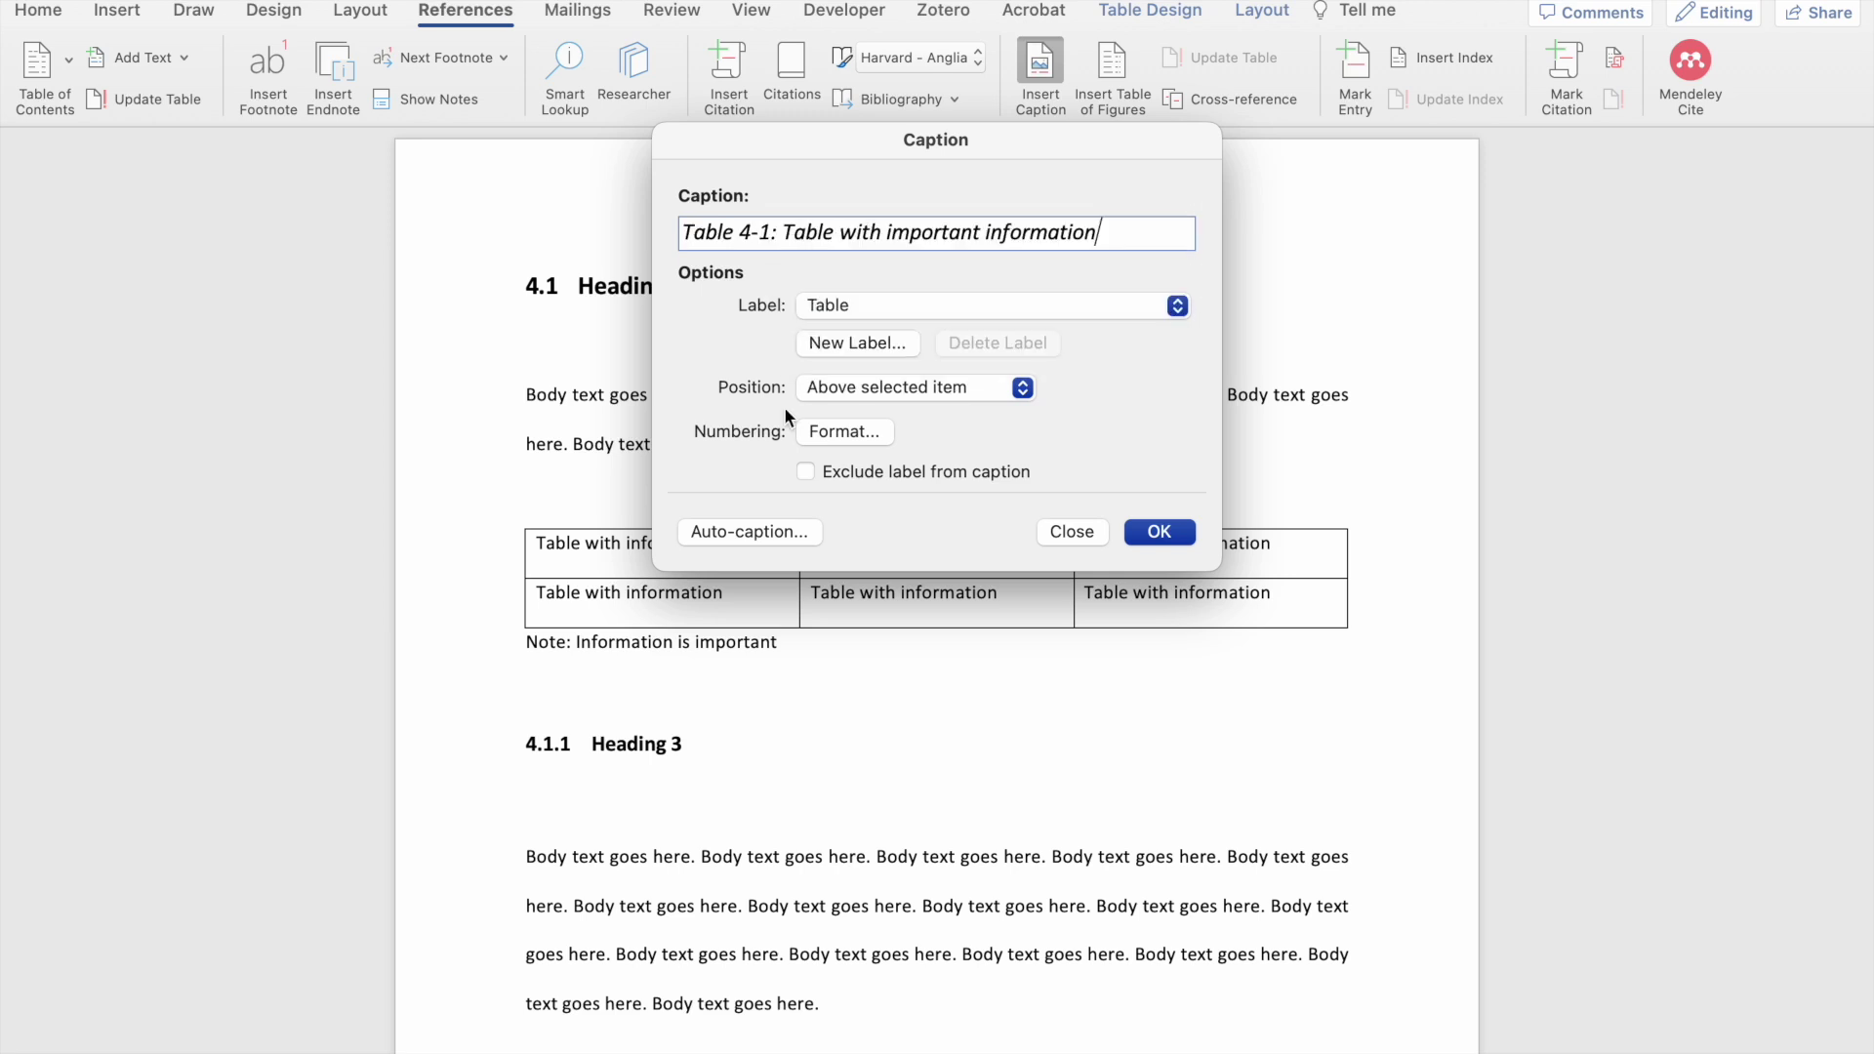
Keep the caption position at Above selected item and bring up the Caption Numbering format options.
click(853, 389)
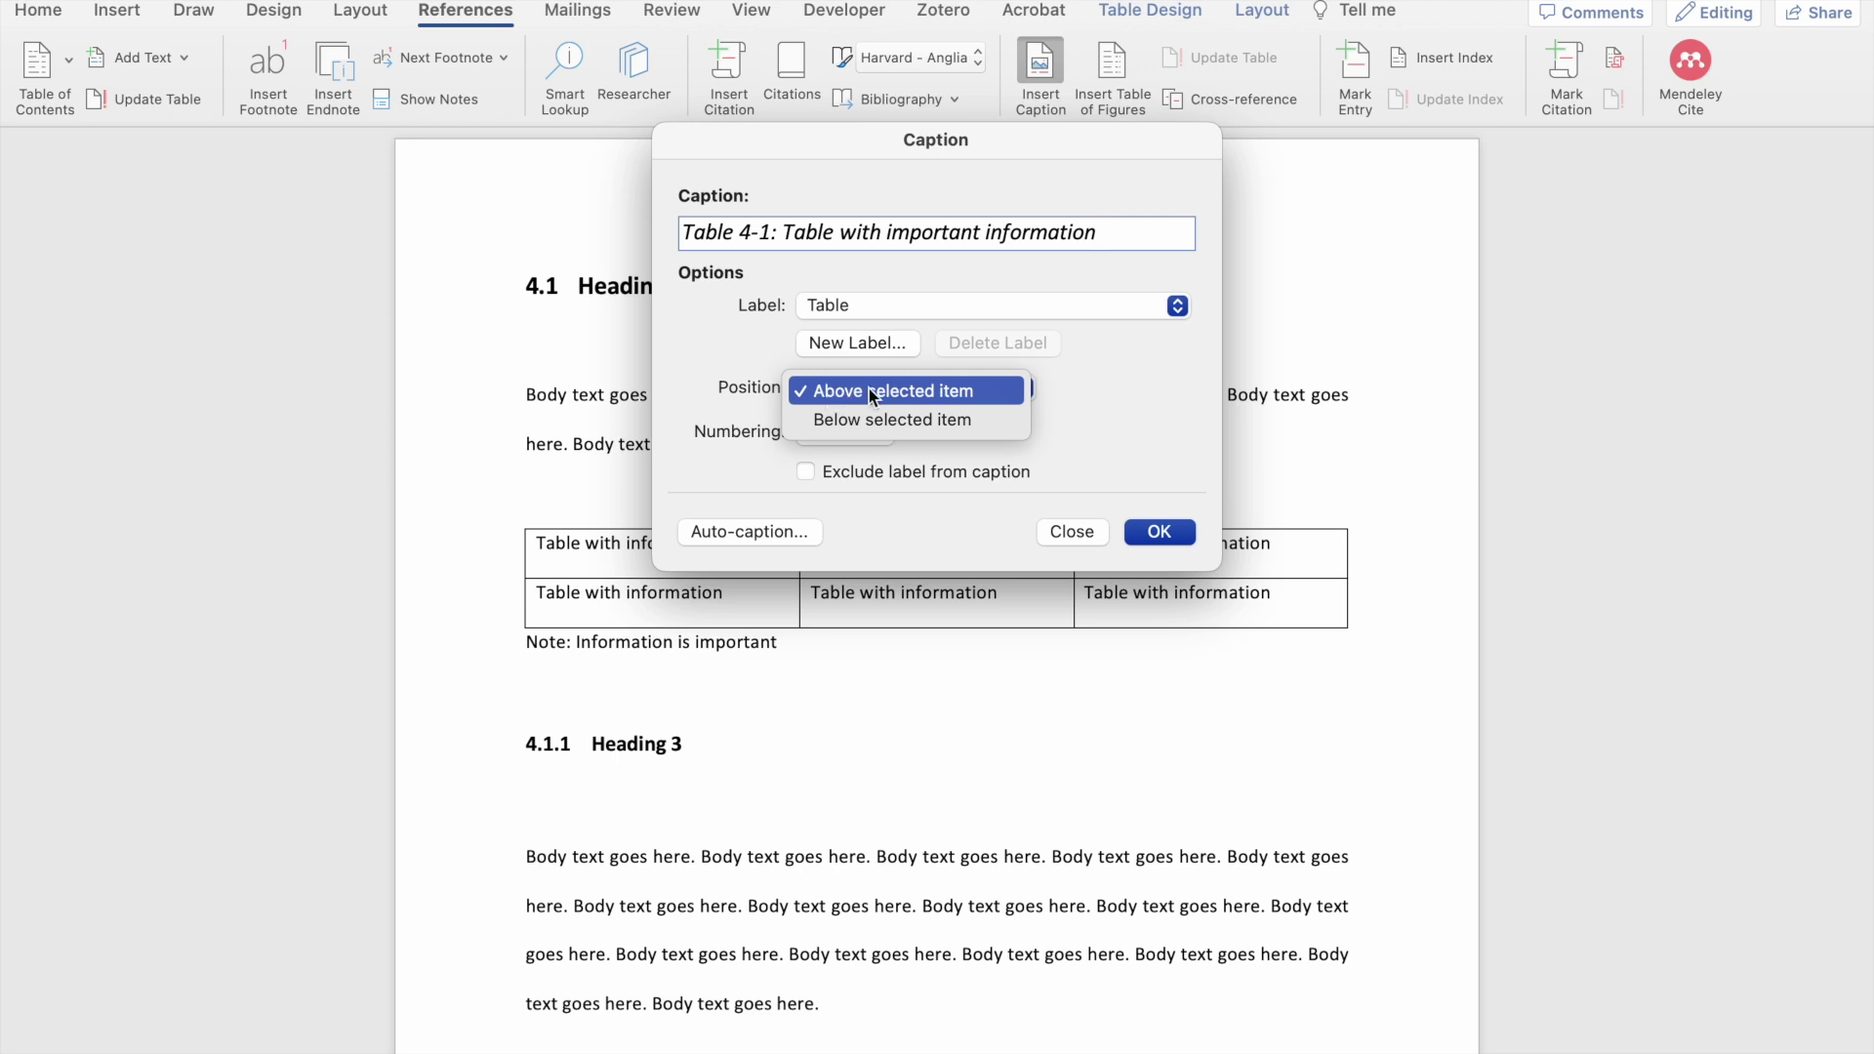
click(869, 390)
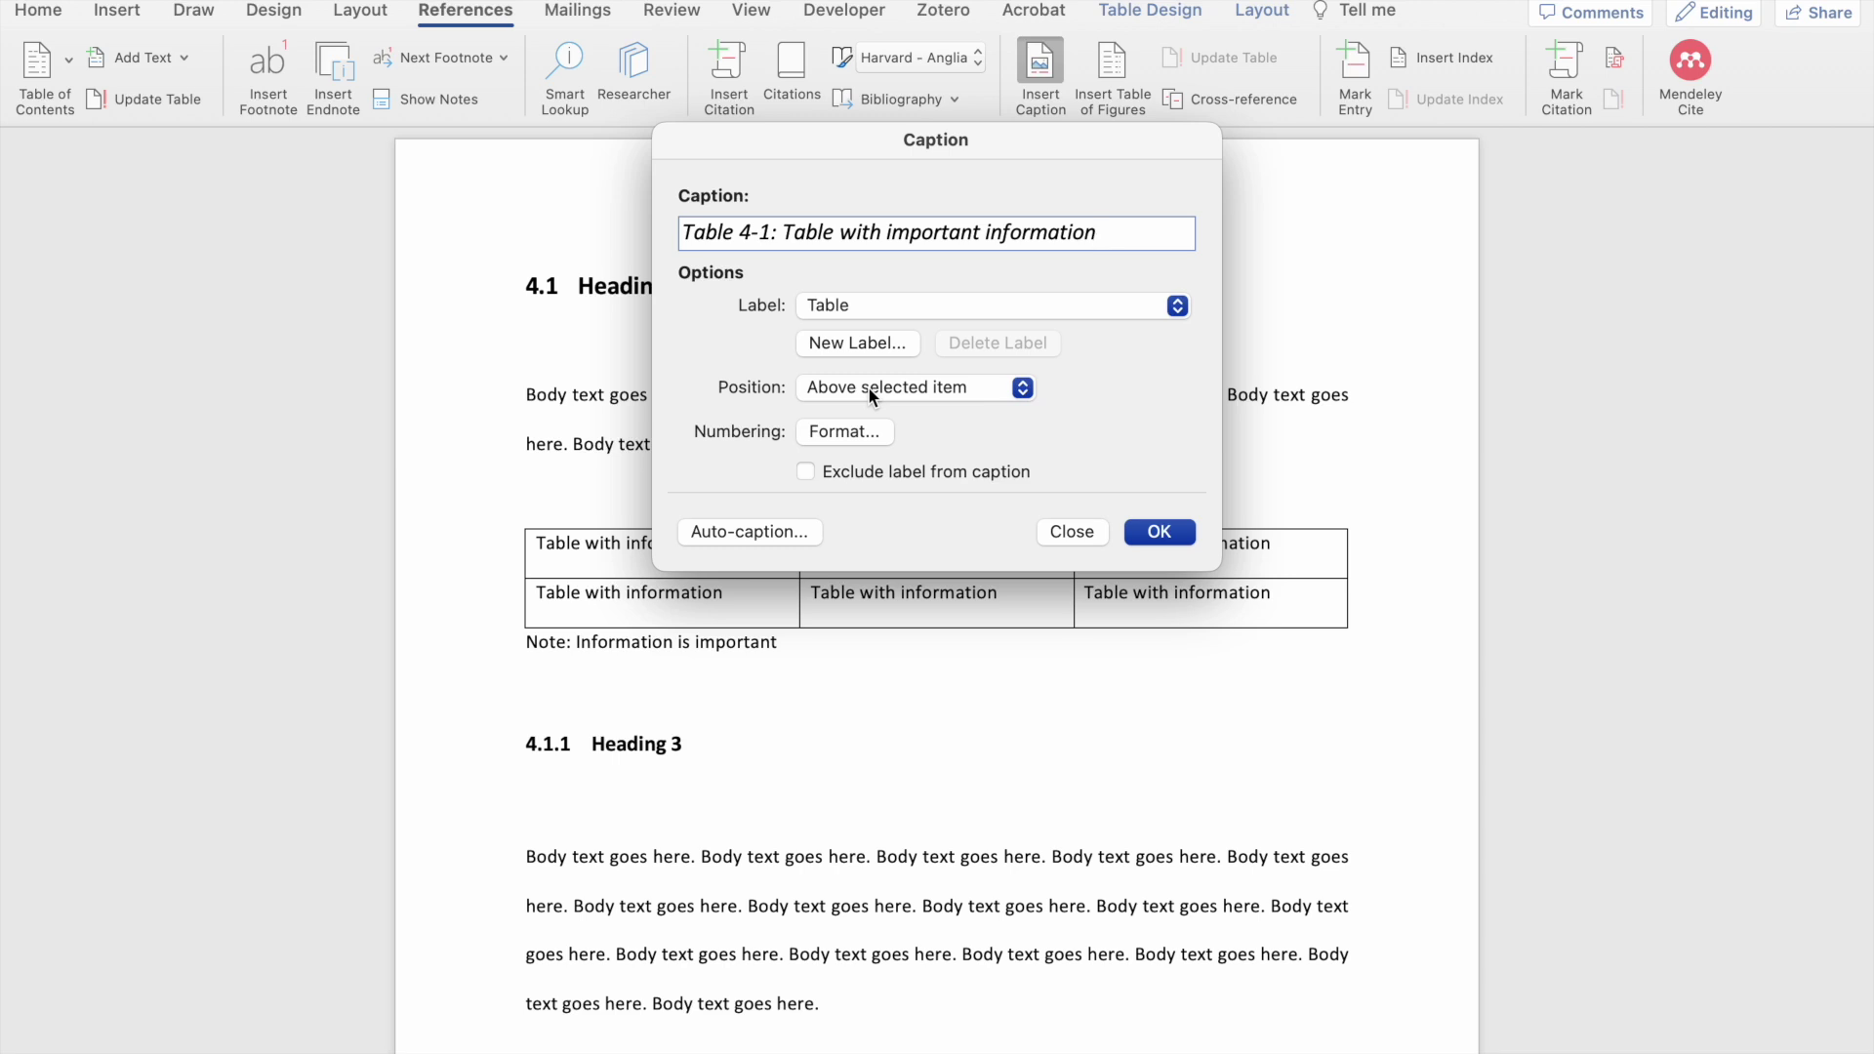
click(835, 432)
click(871, 232)
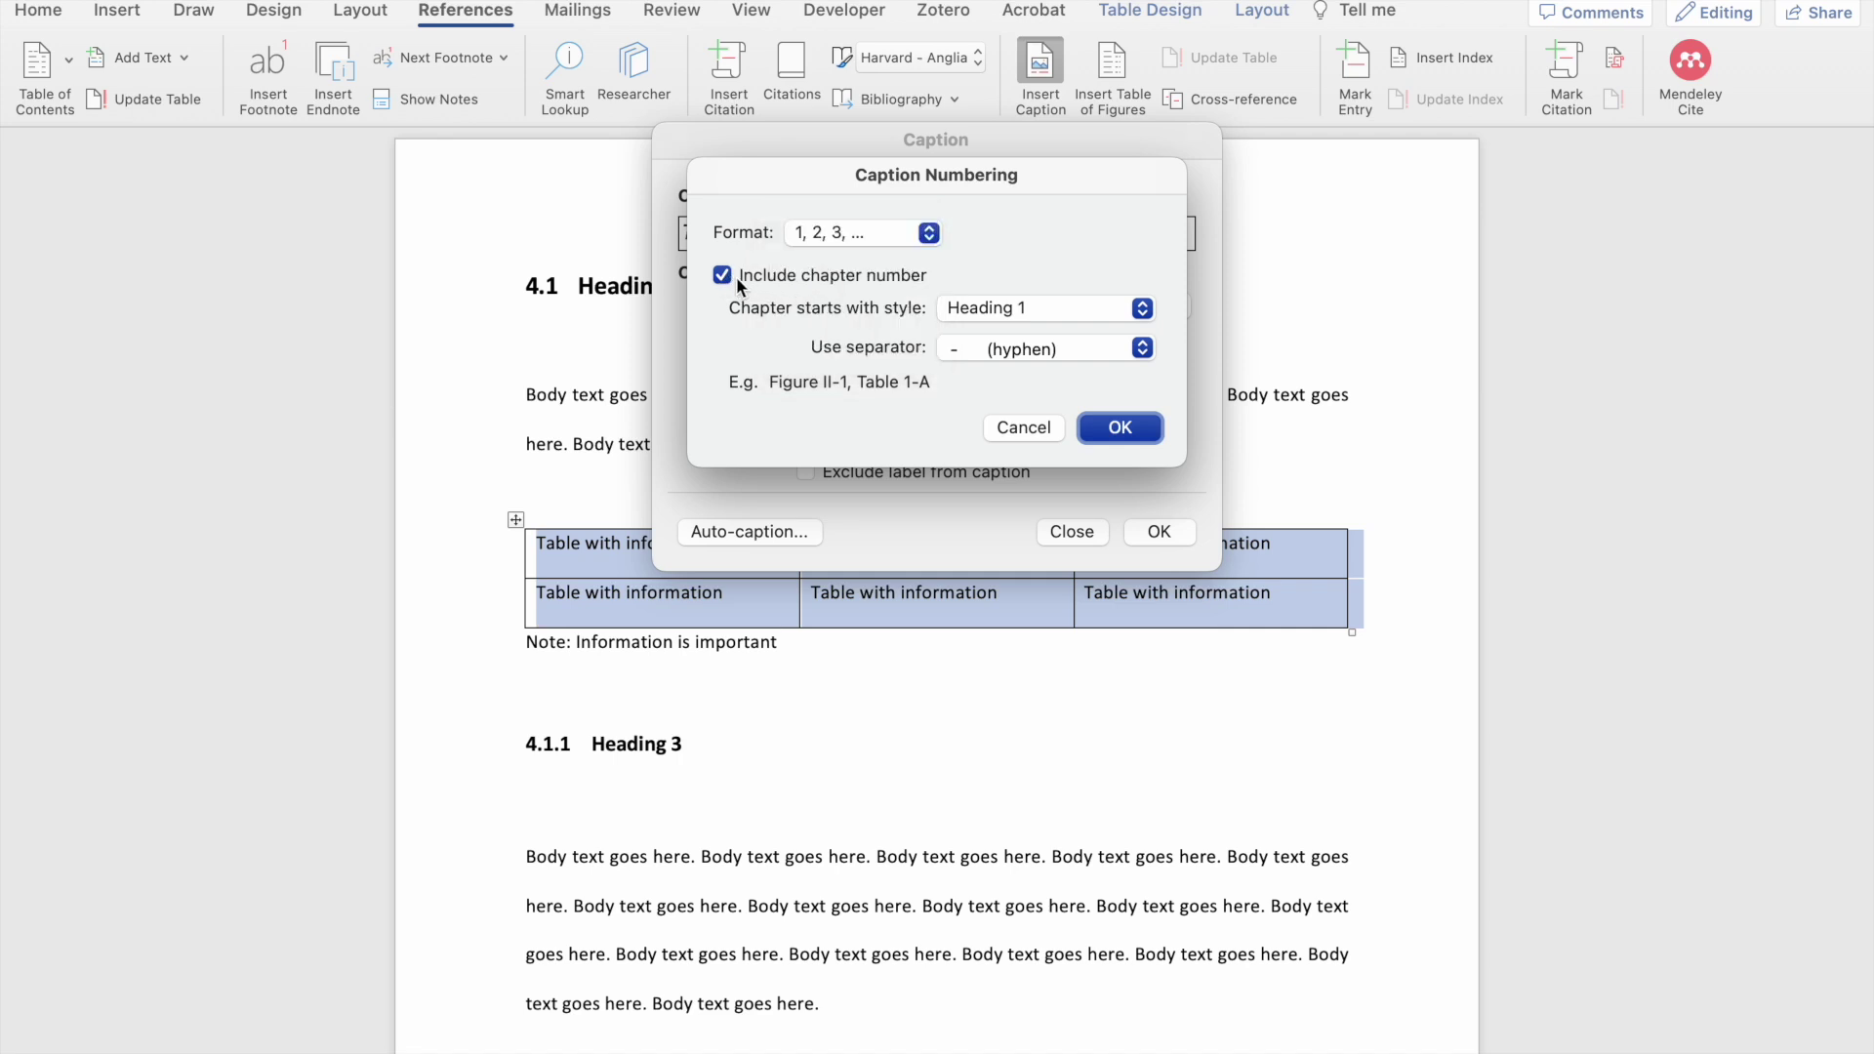
drag(777, 174, 1272, 175)
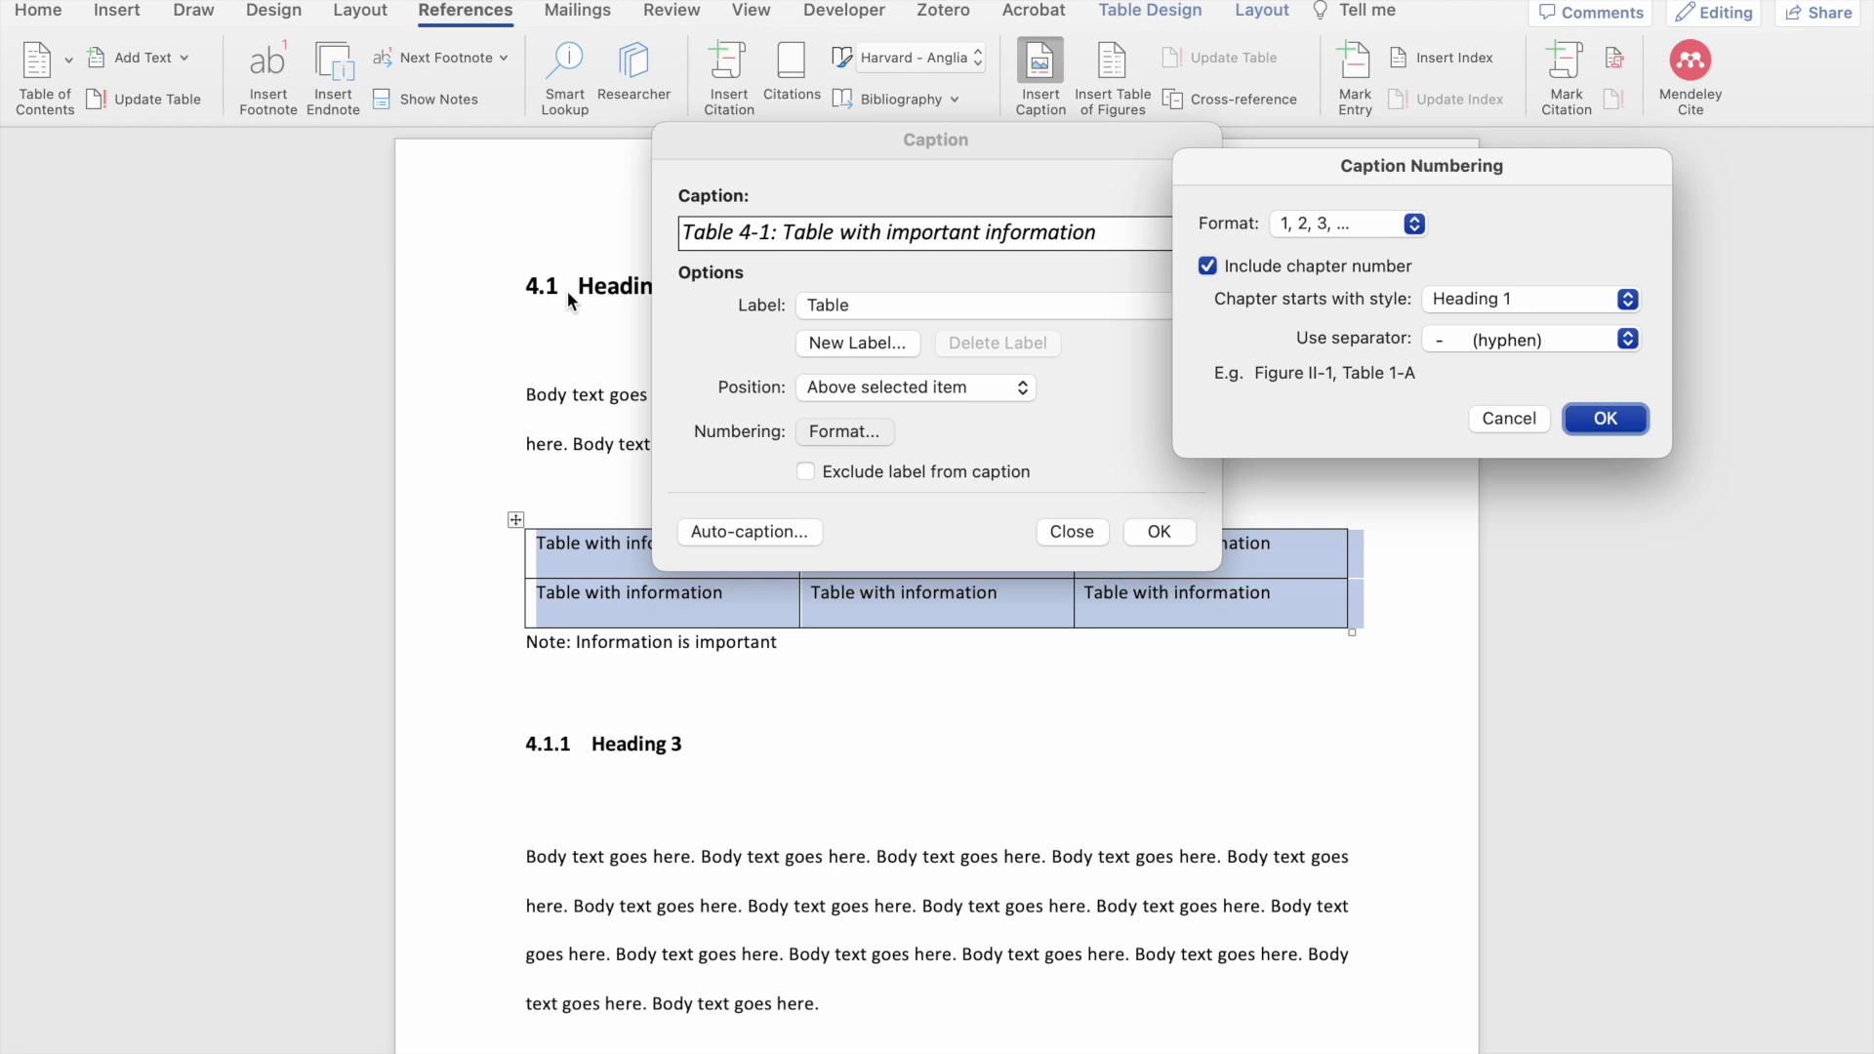
click(1207, 267)
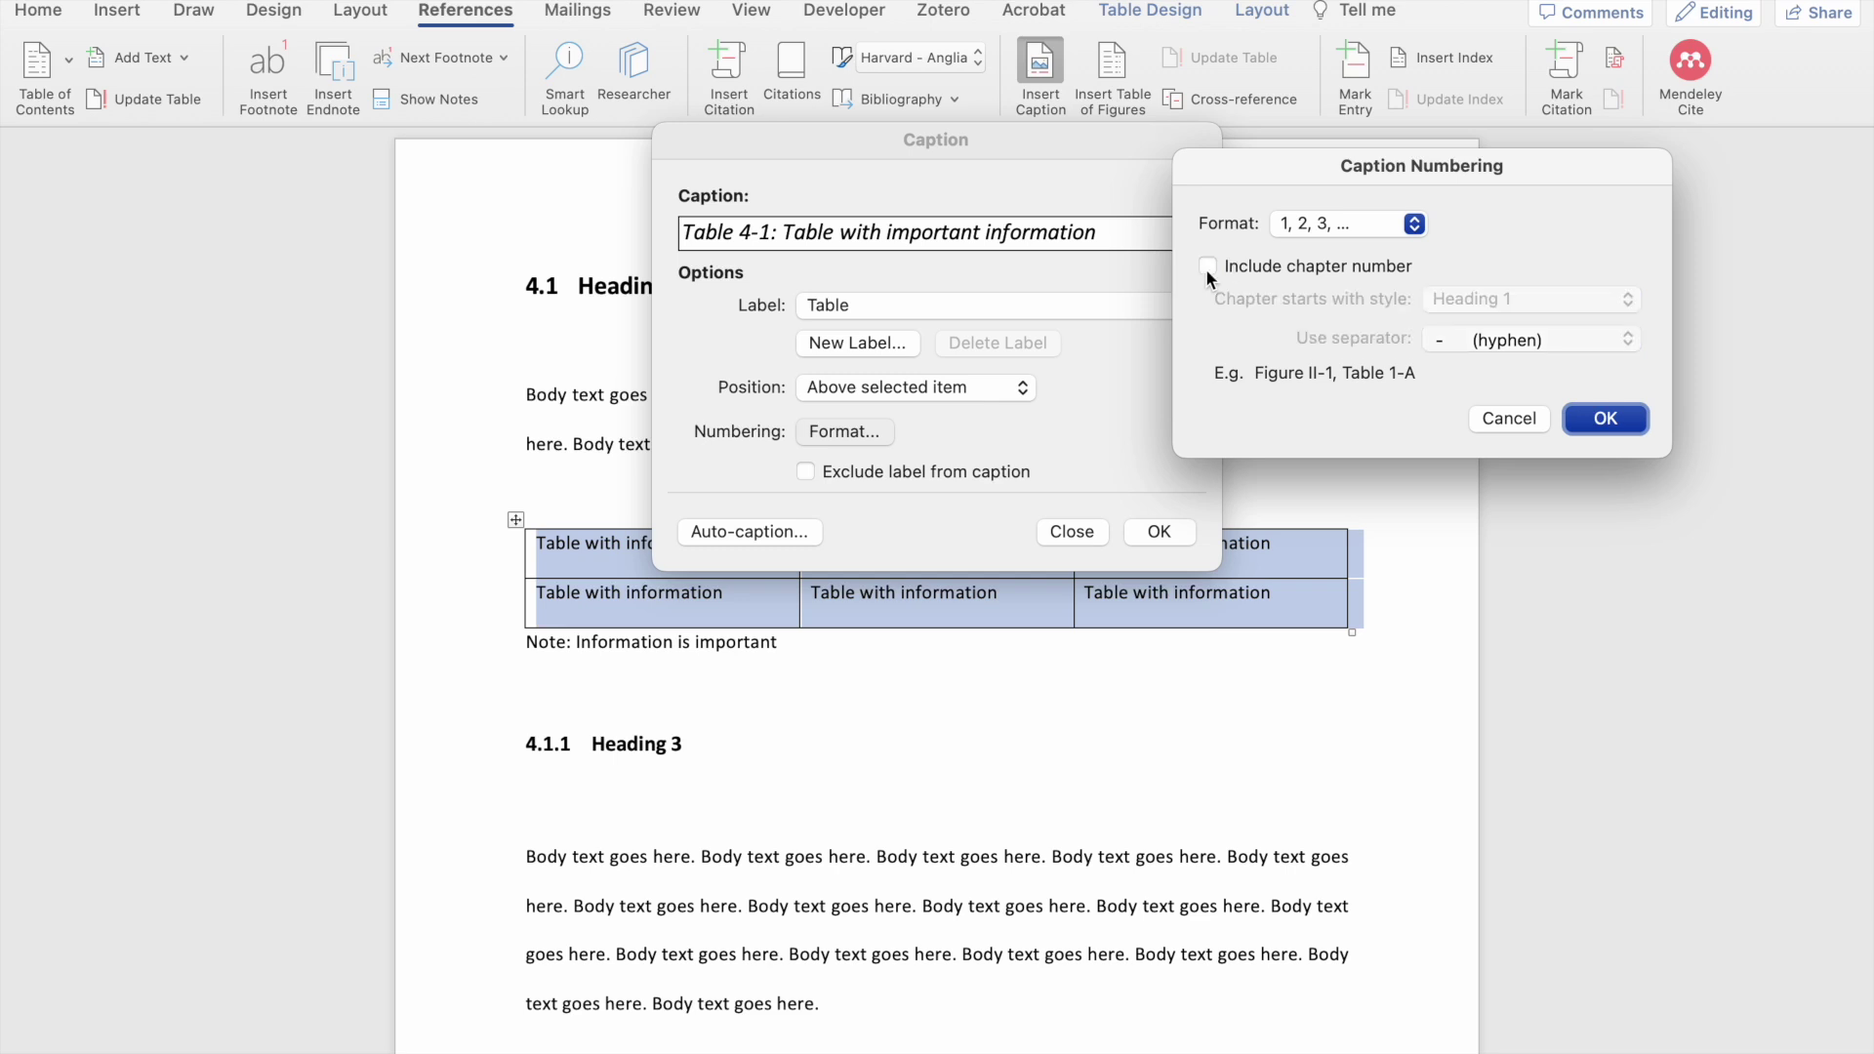
click(1207, 266)
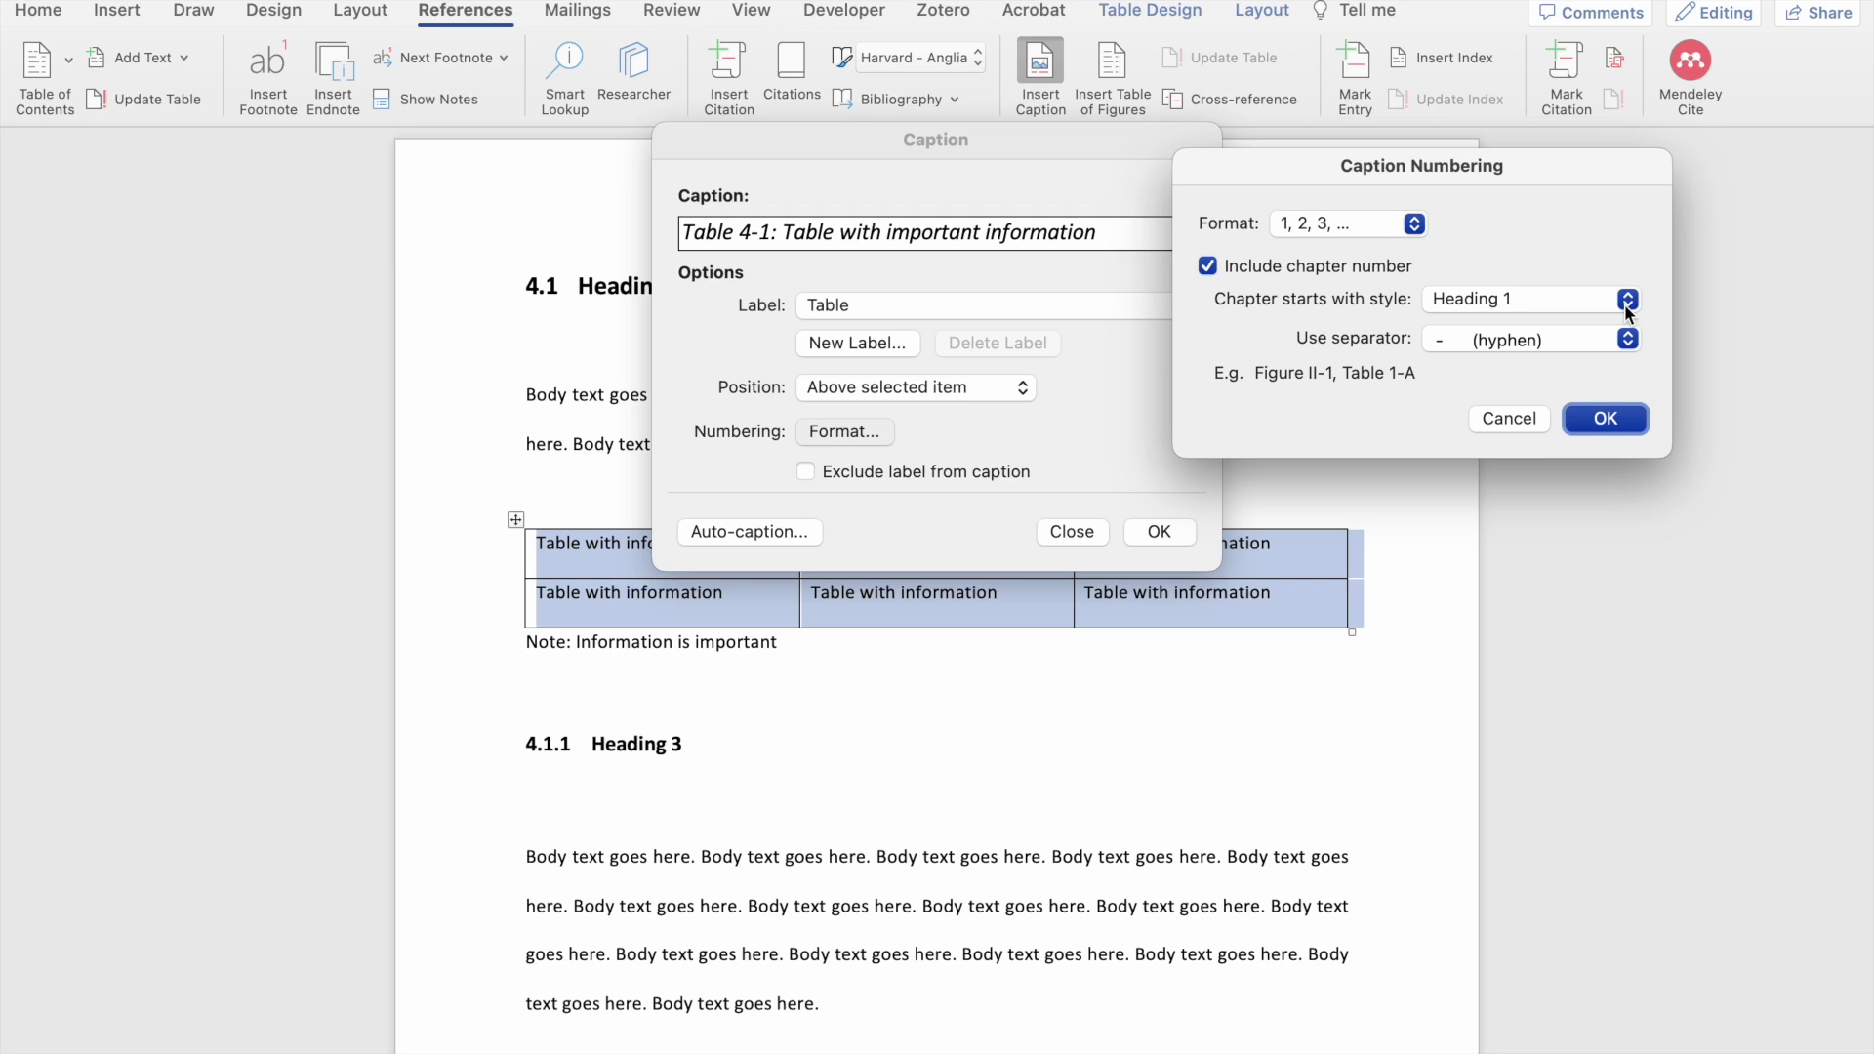
Keep Heading 1 and hyphen settings but turn off Include chapter number, giving Table 1.
click(1624, 301)
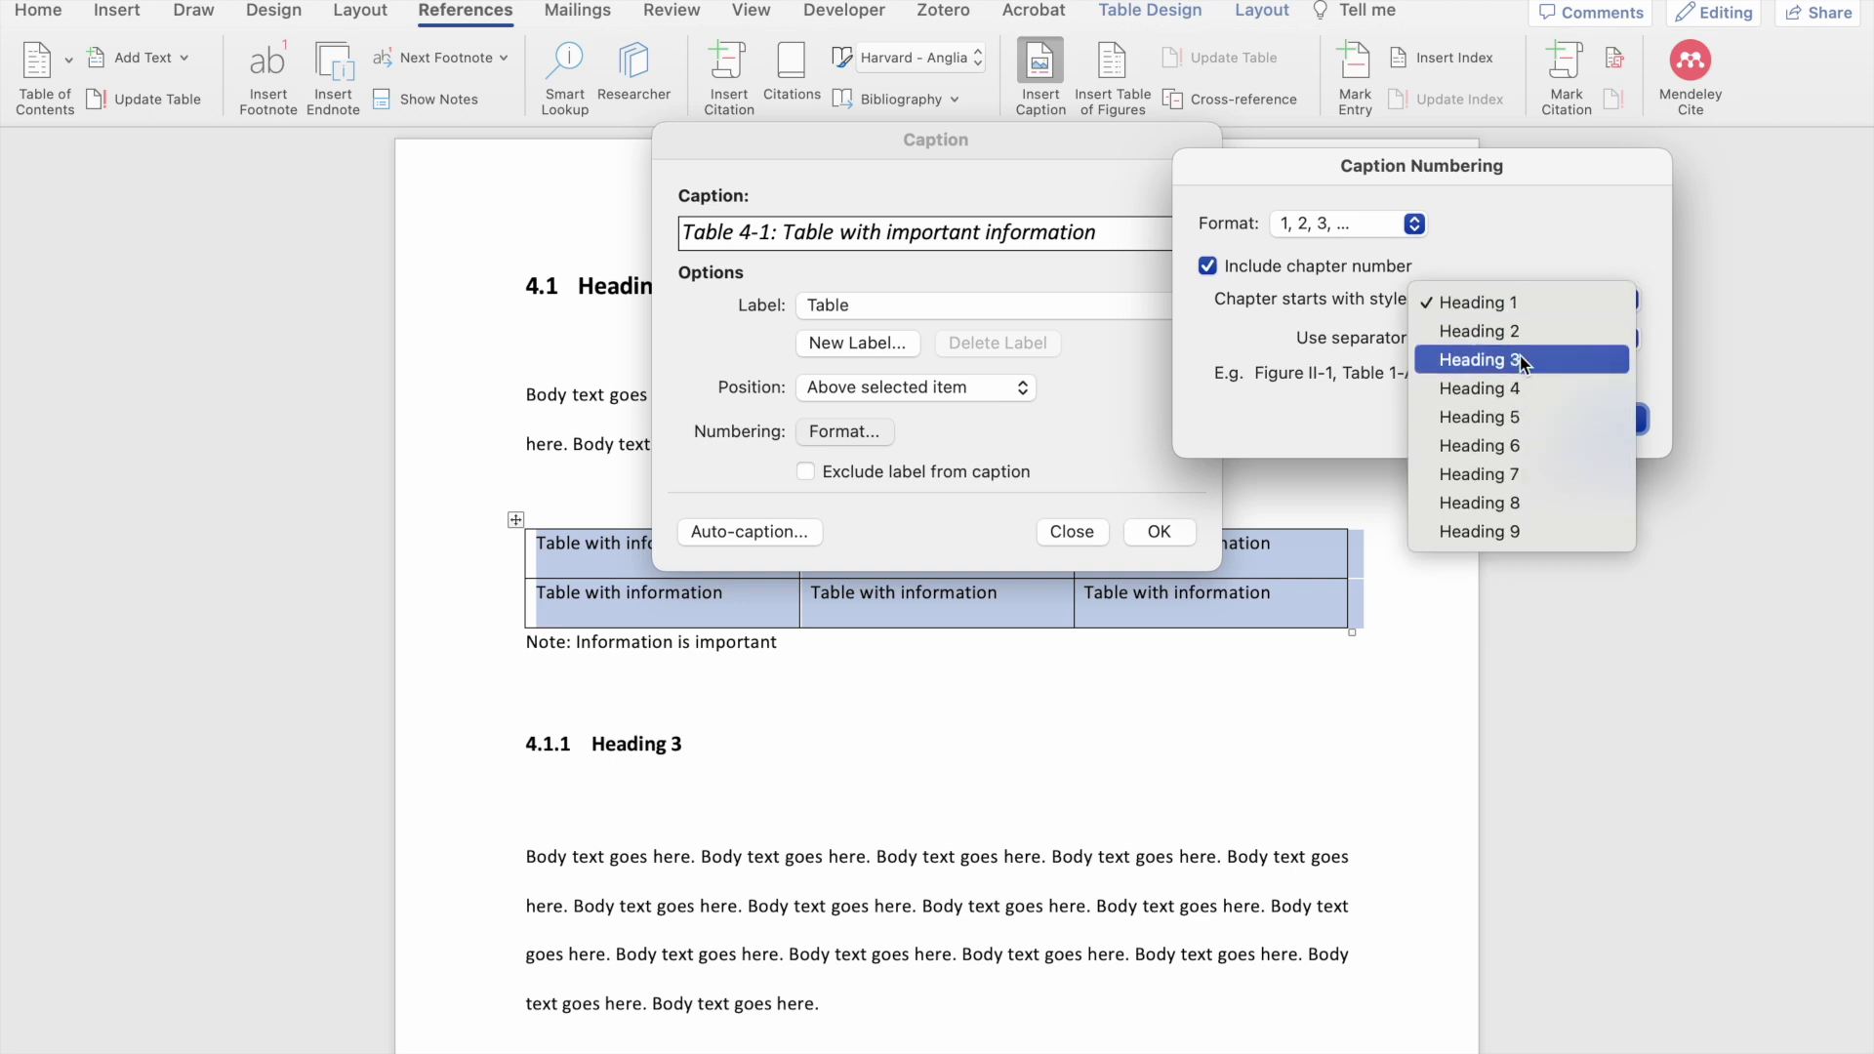
click(1518, 302)
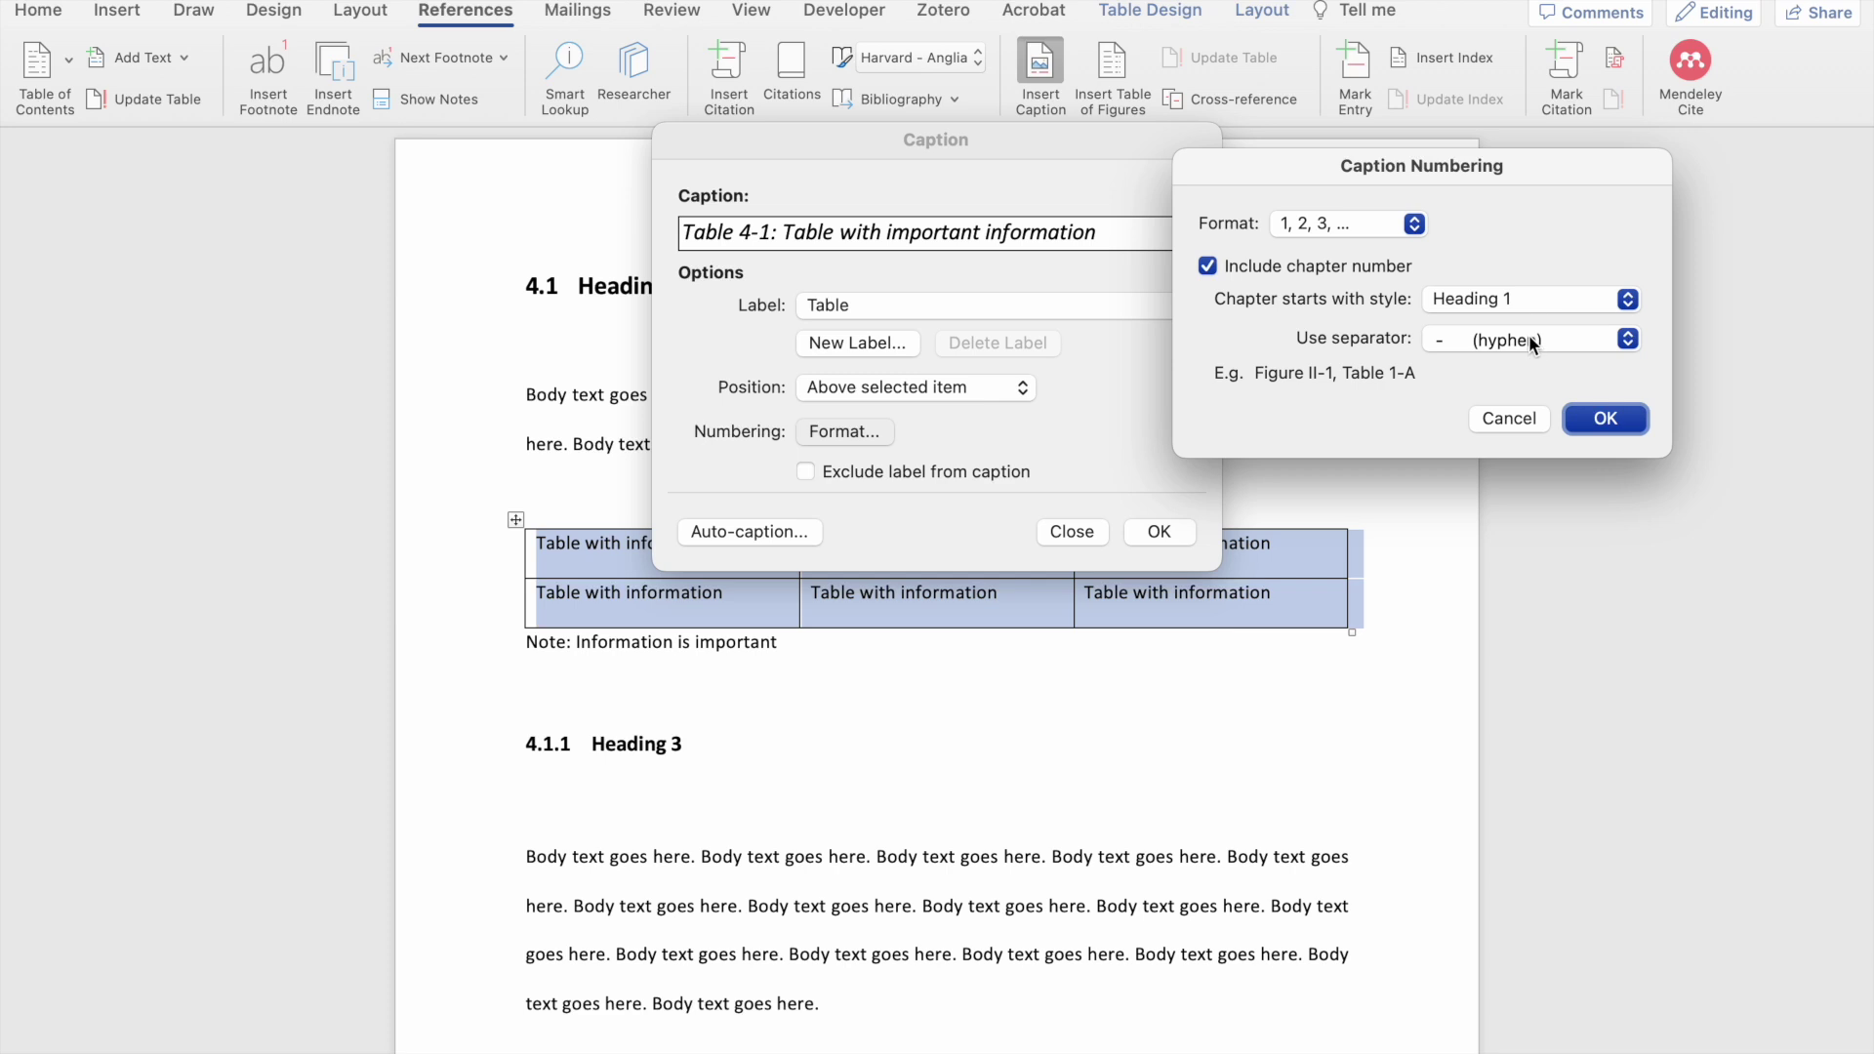
click(1531, 341)
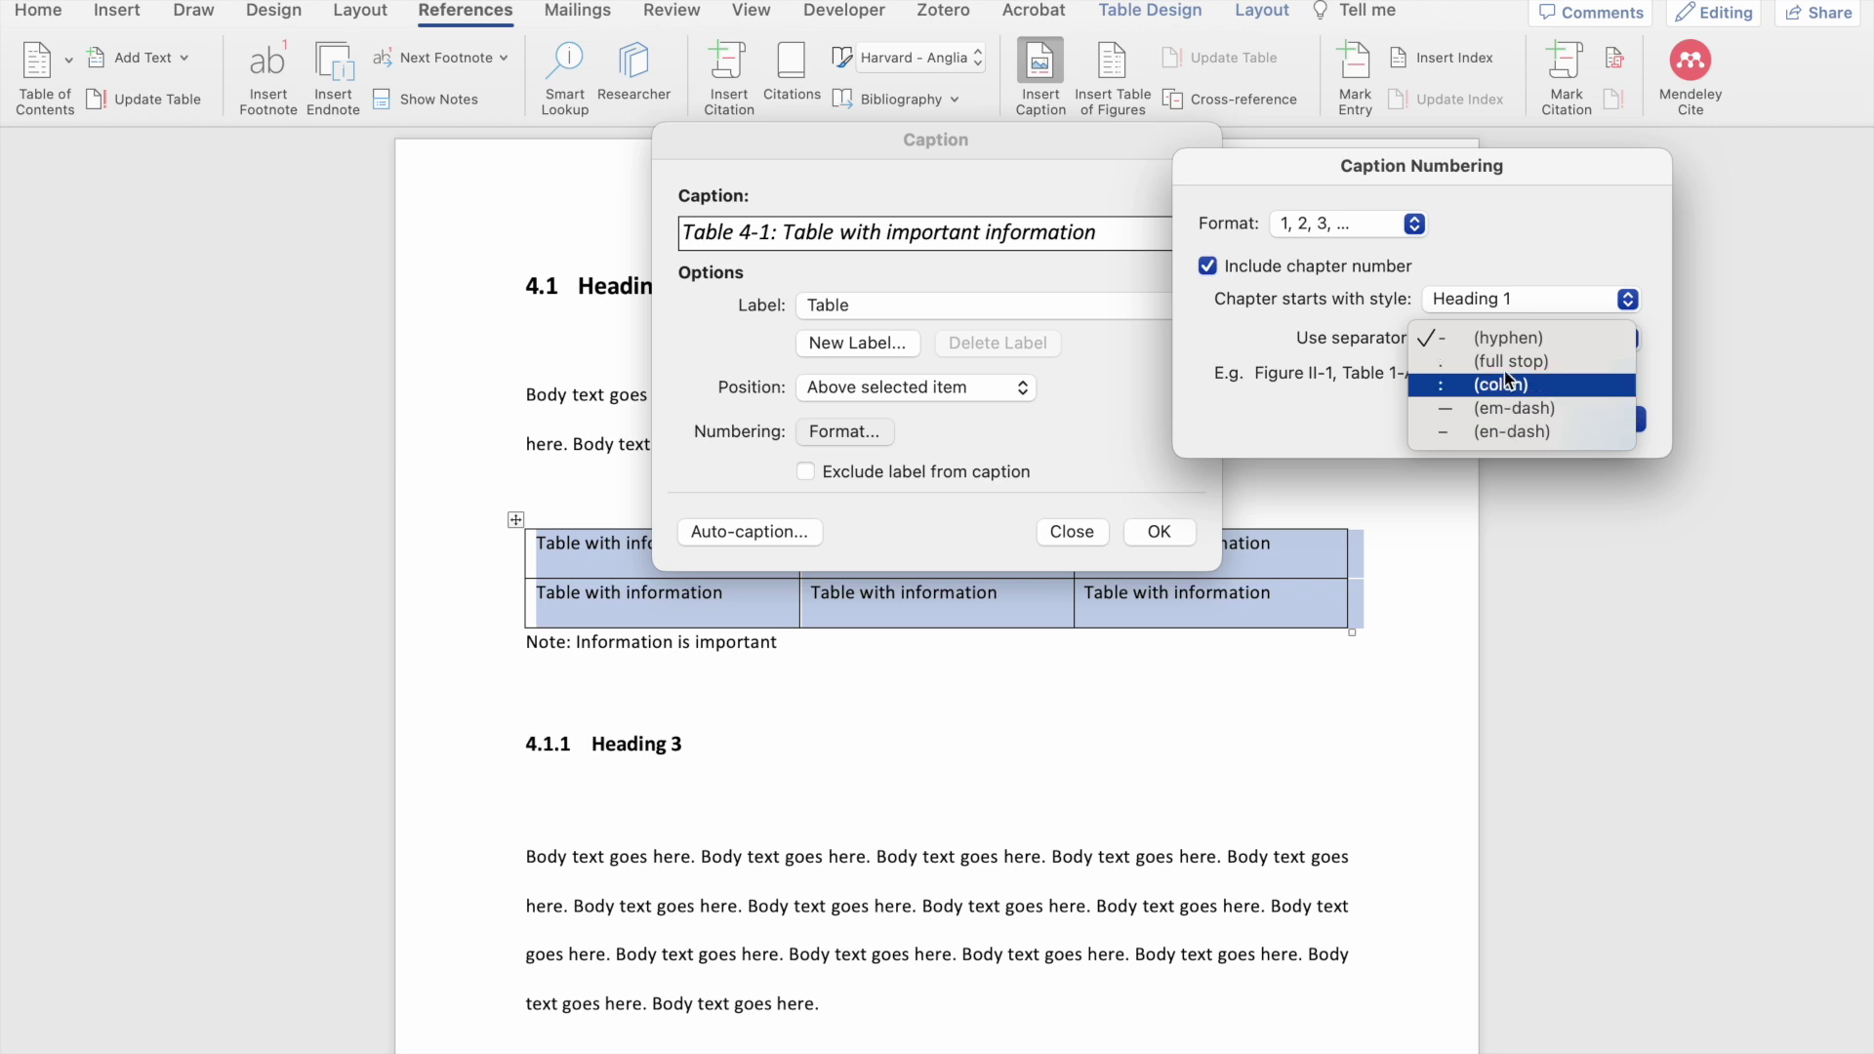
click(1515, 338)
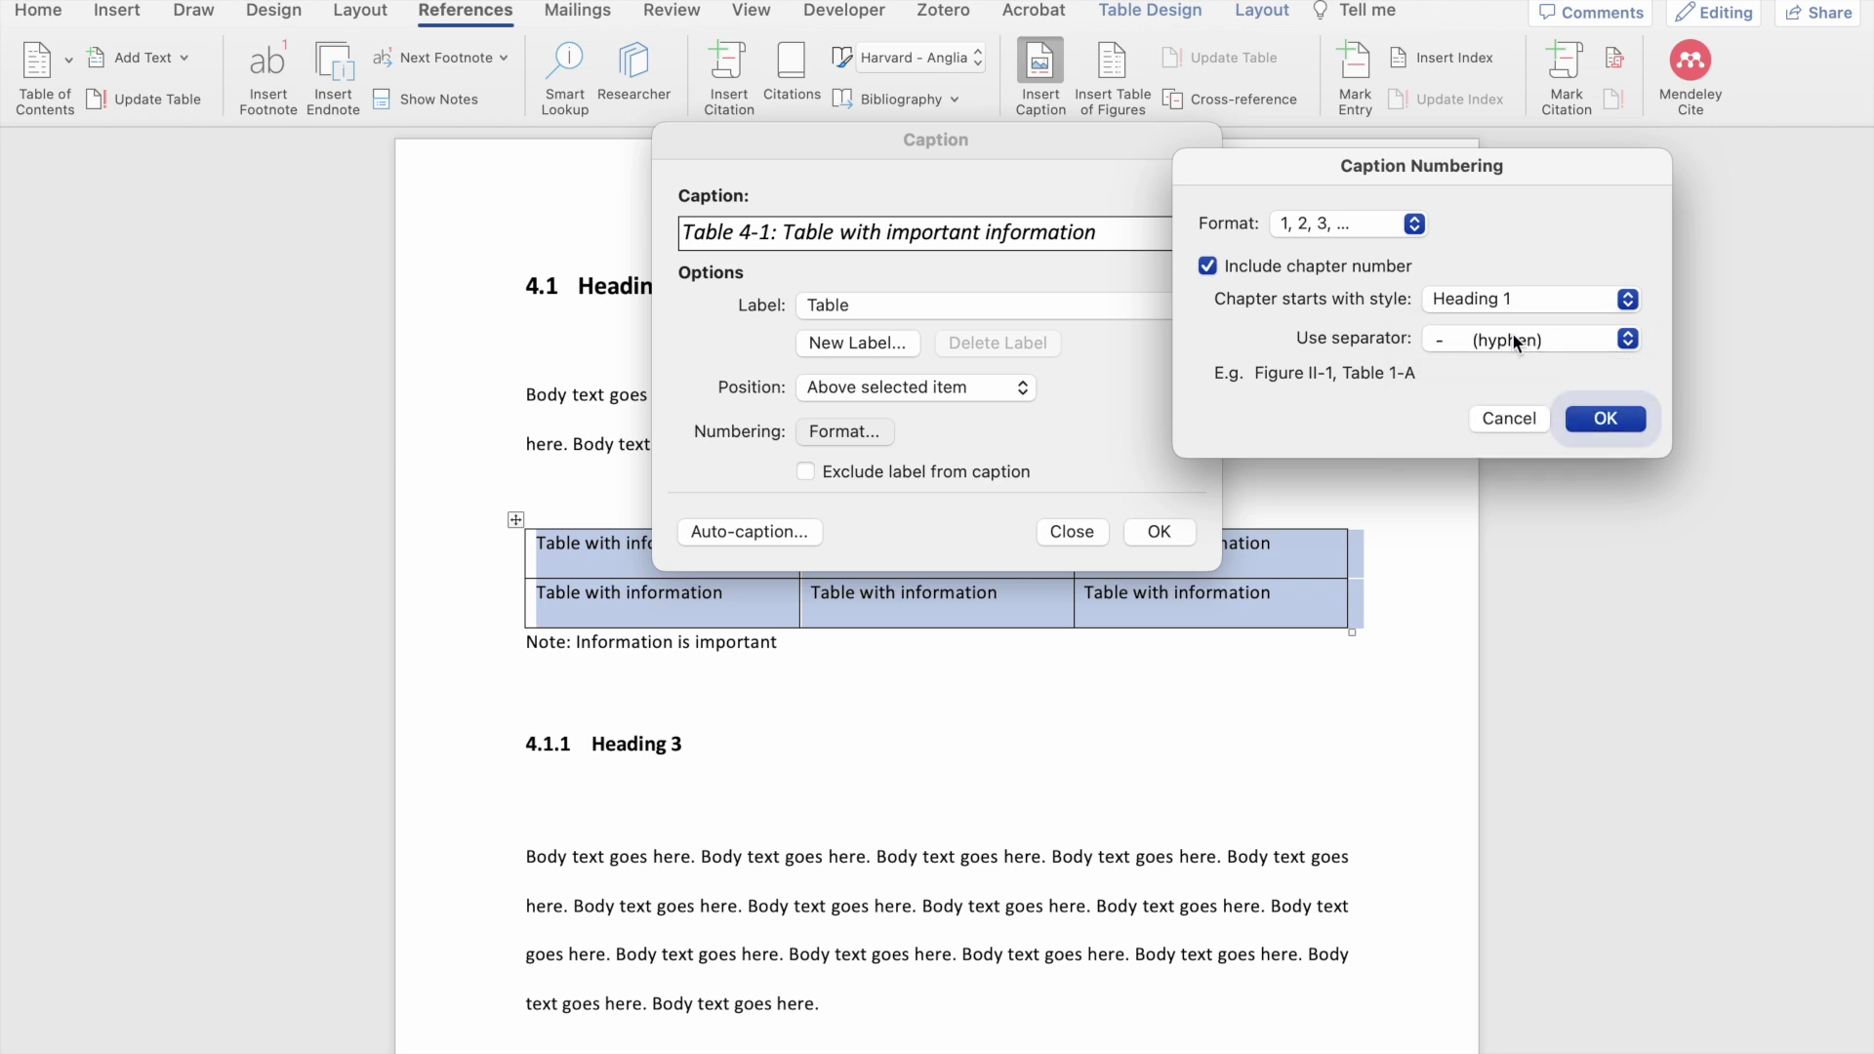
click(1208, 267)
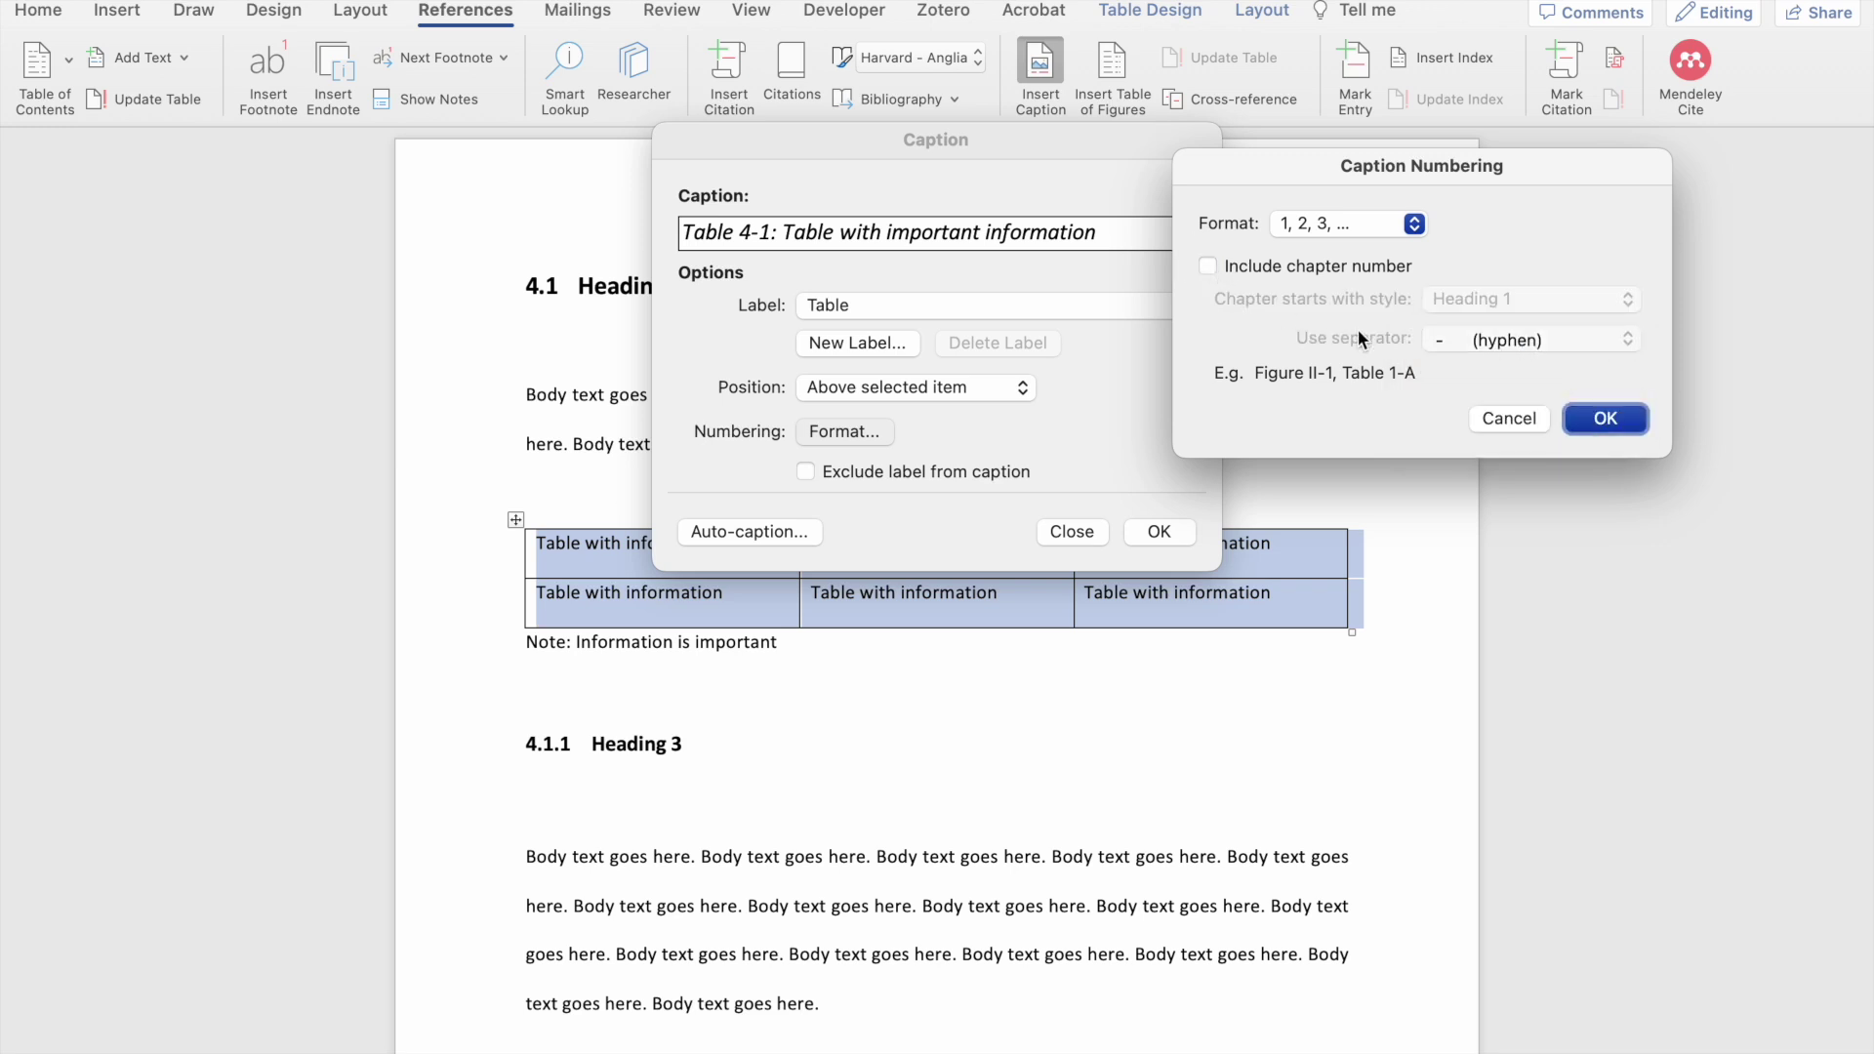
click(1602, 419)
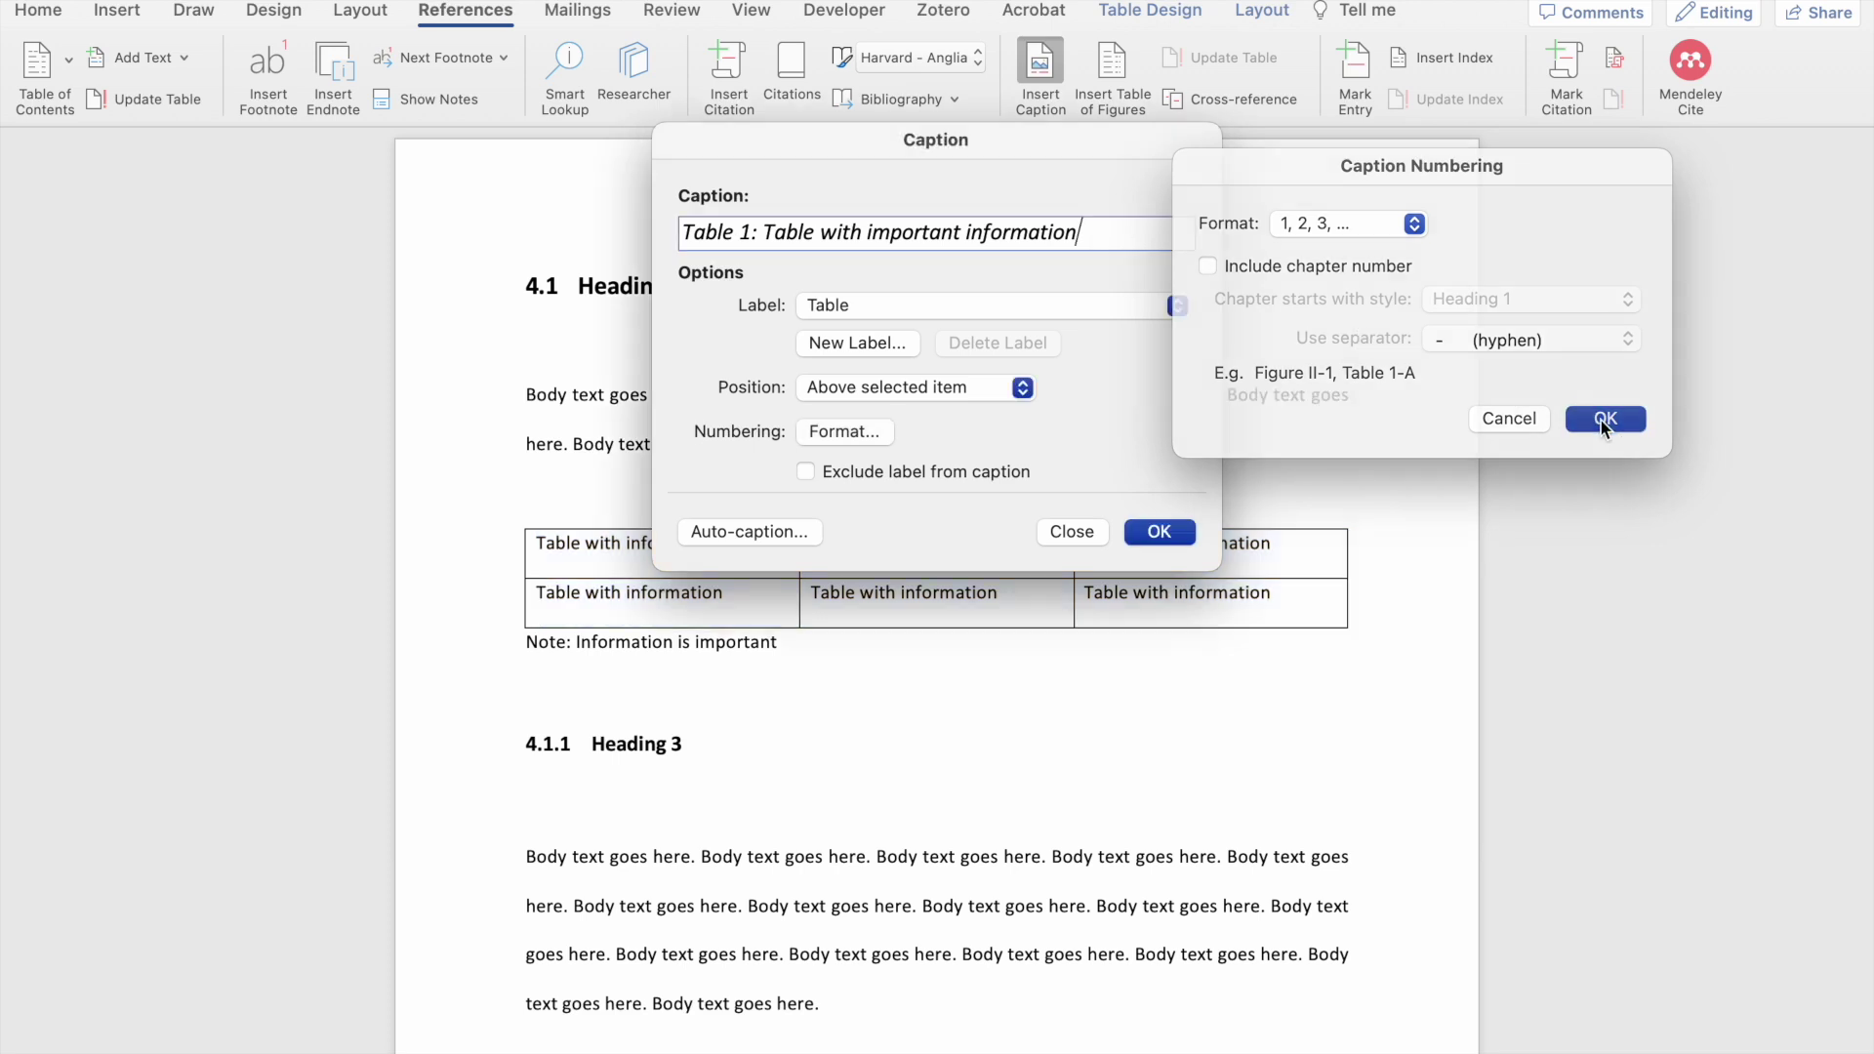
Insert the Table 1 caption, then start a Figure-labelled caption on the occupation-groups bar chart.
click(1149, 534)
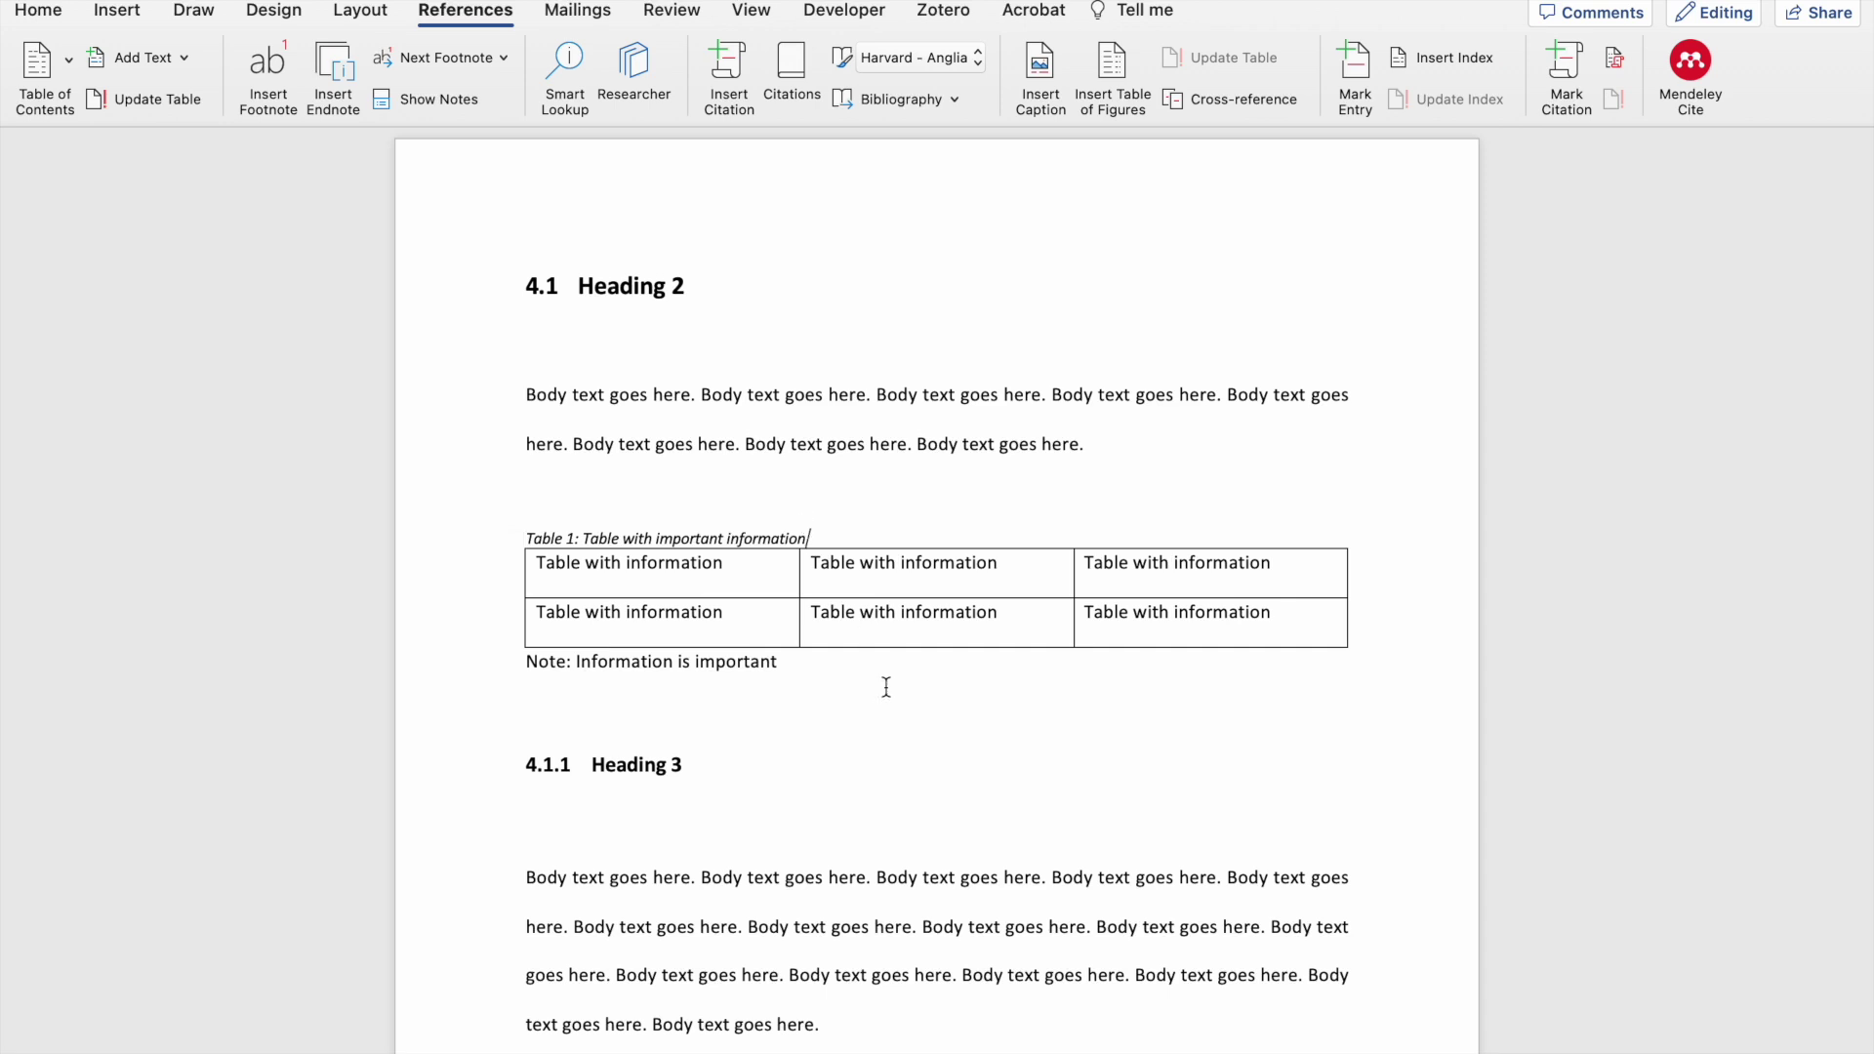
scroll(886, 688, down, 15)
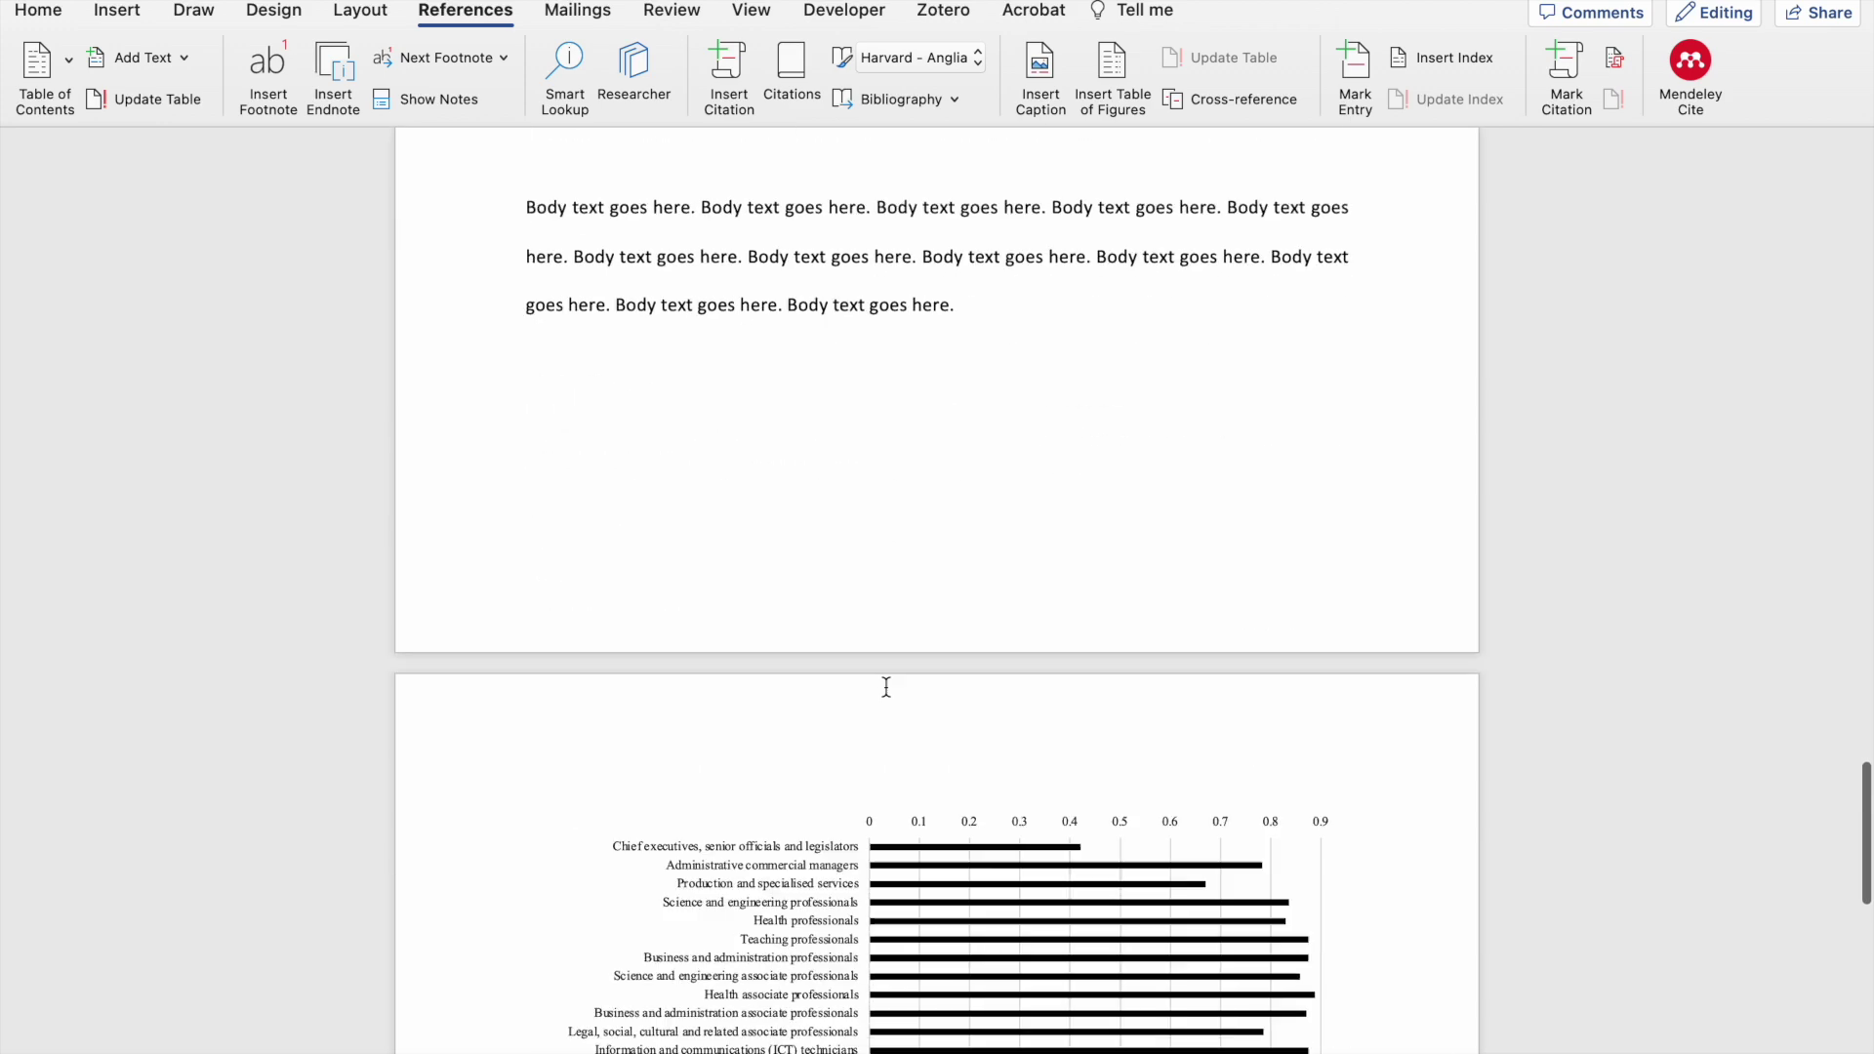
click(781, 353)
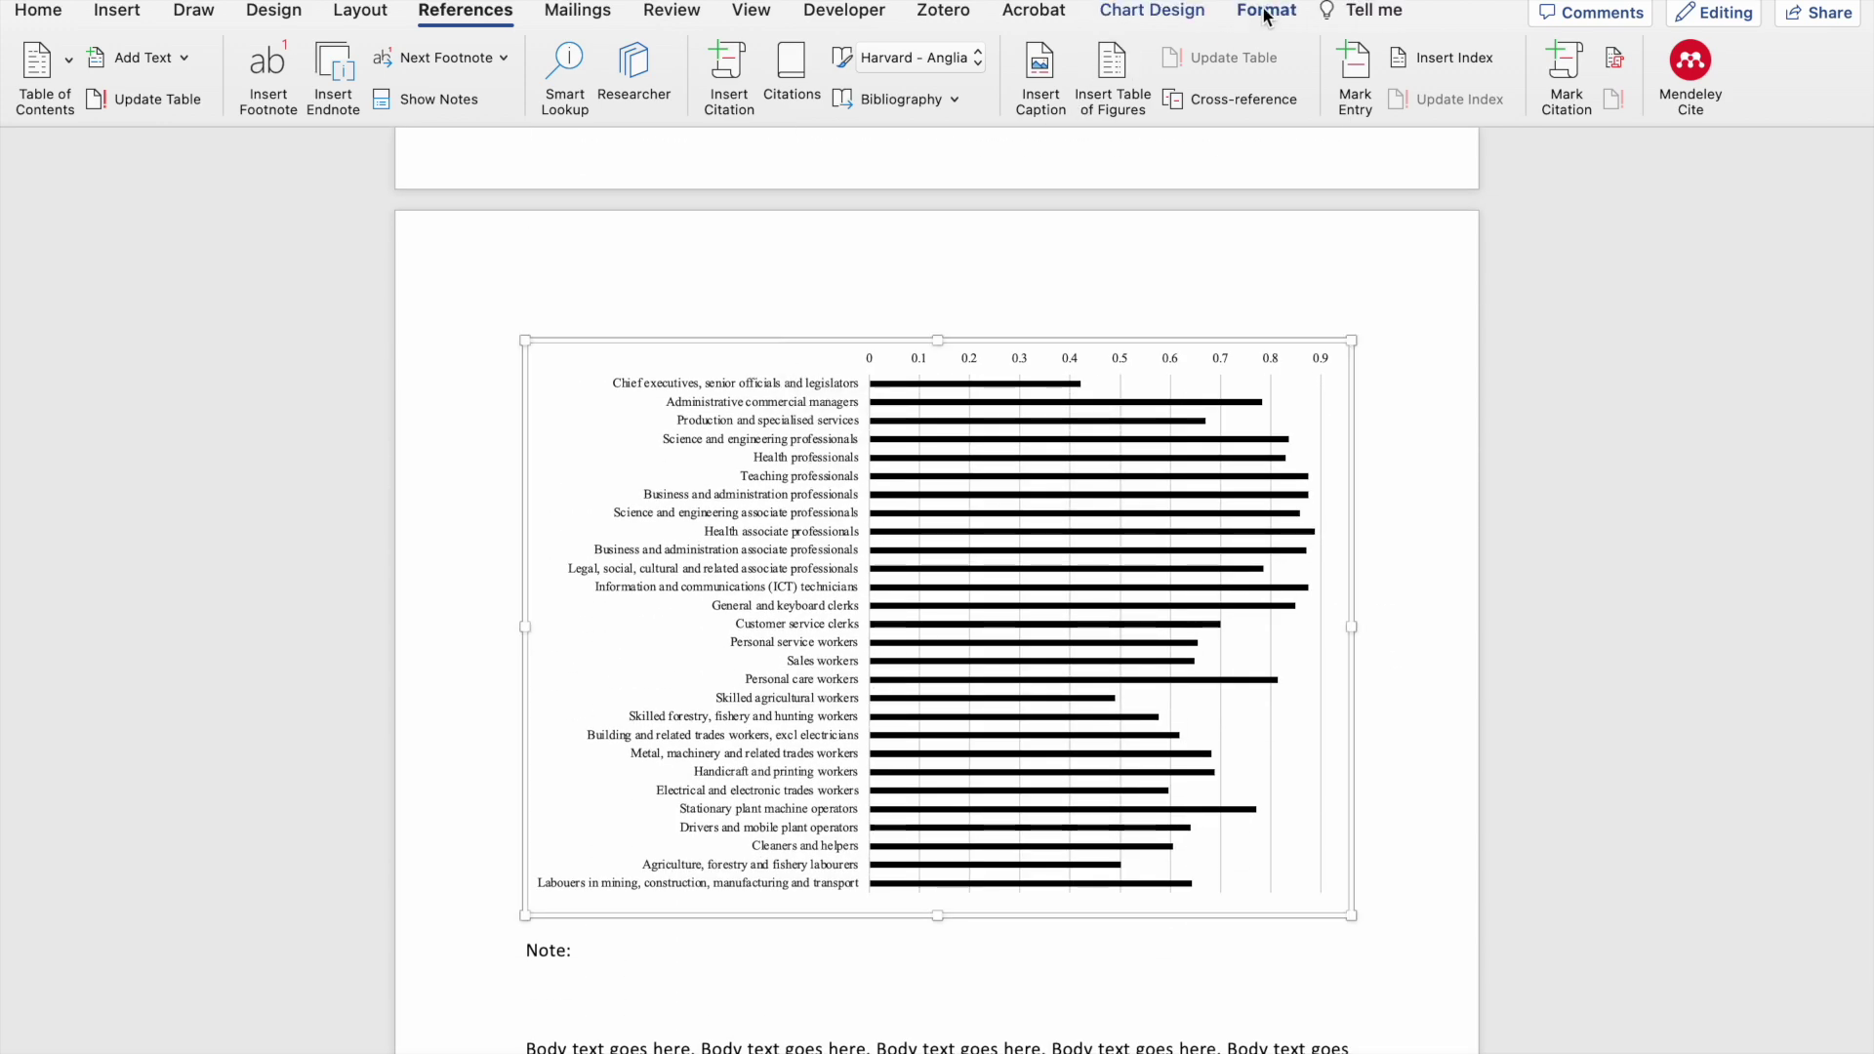
click(1041, 63)
click(1058, 305)
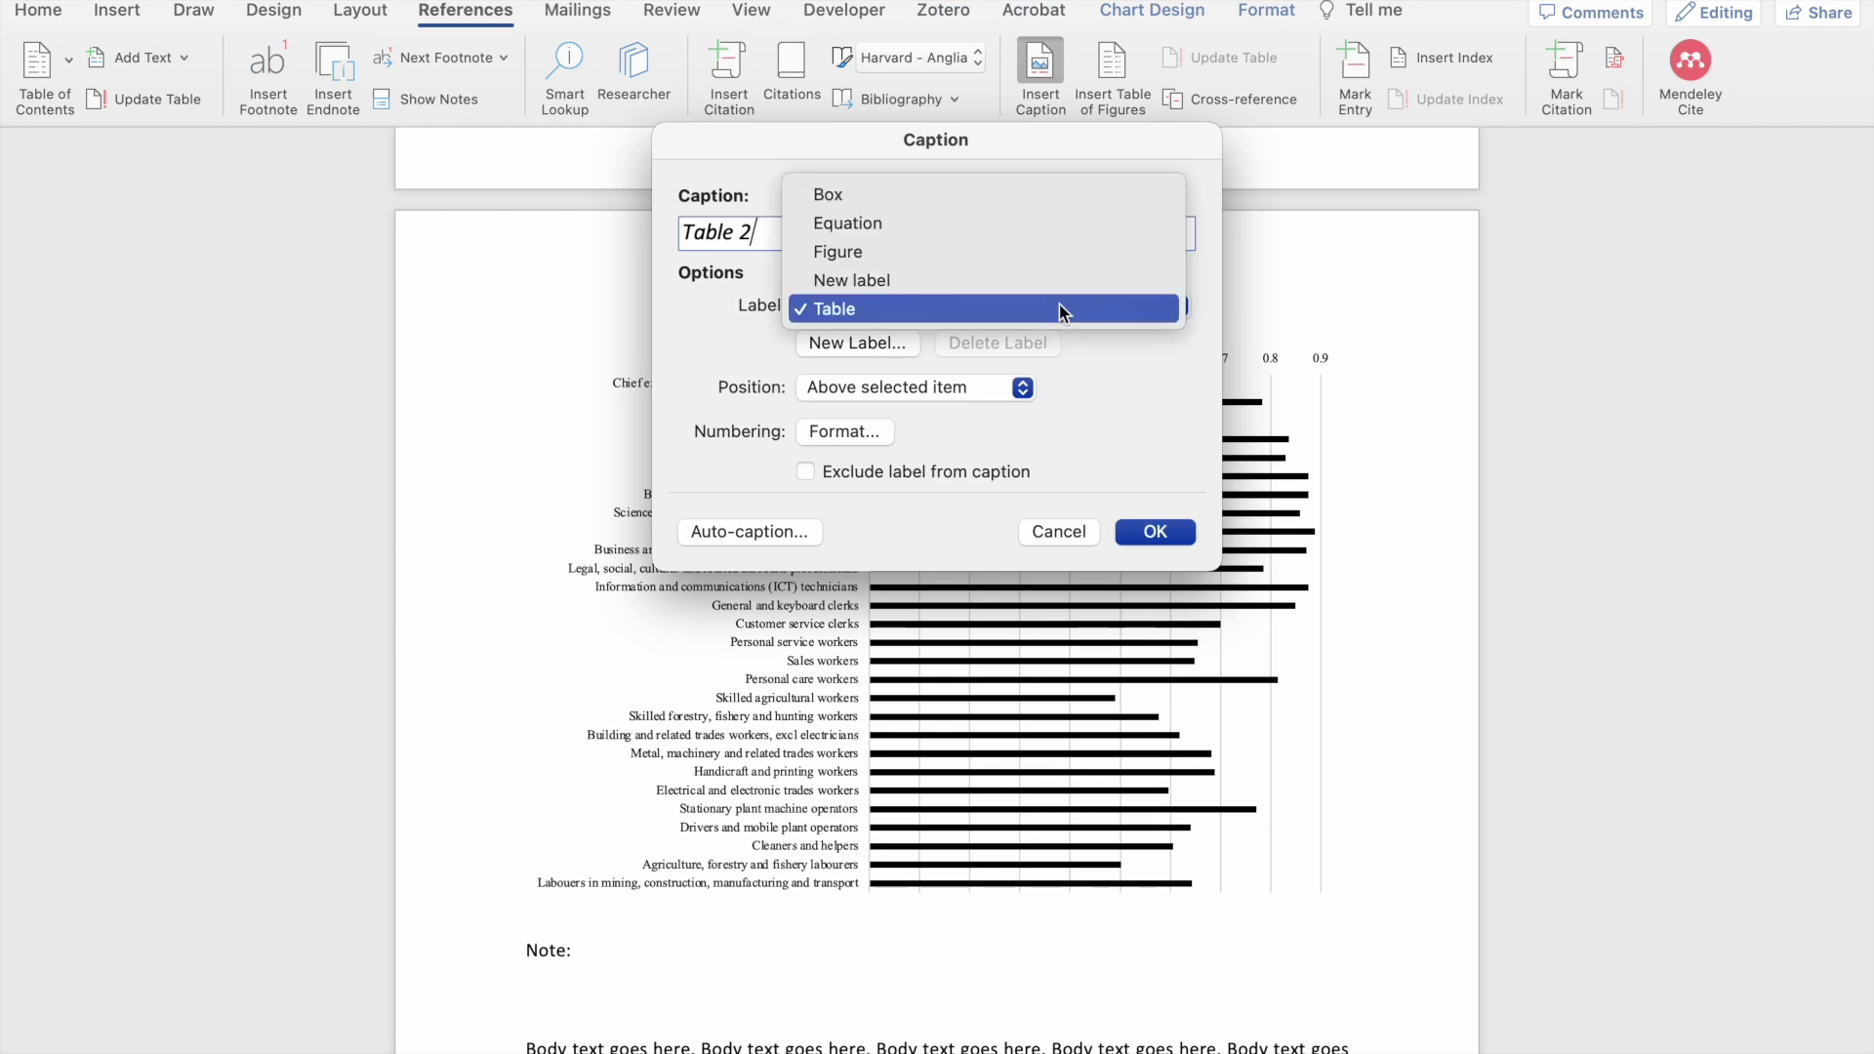
click(1022, 252)
Add ': Figure with important information about occupation groups' without chapter numbering, inserting Figure 1.
text(:)
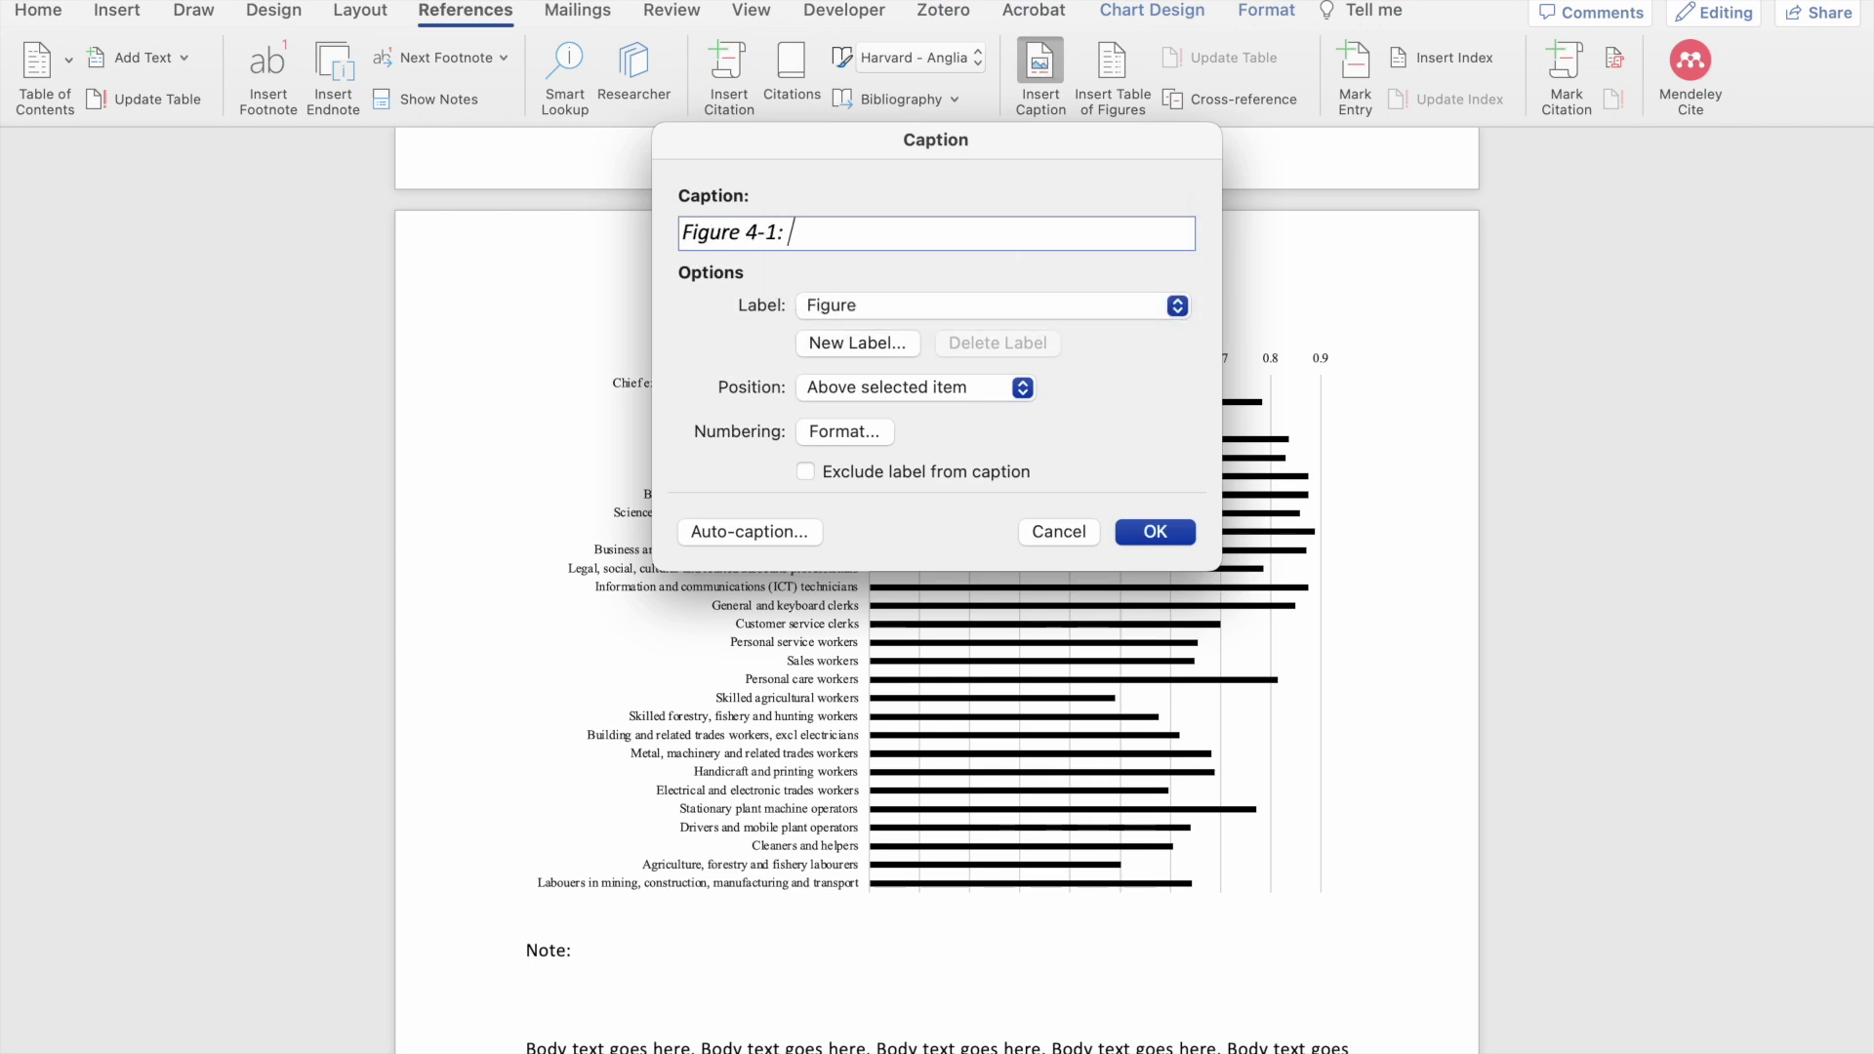
text( Figure with important informatio)
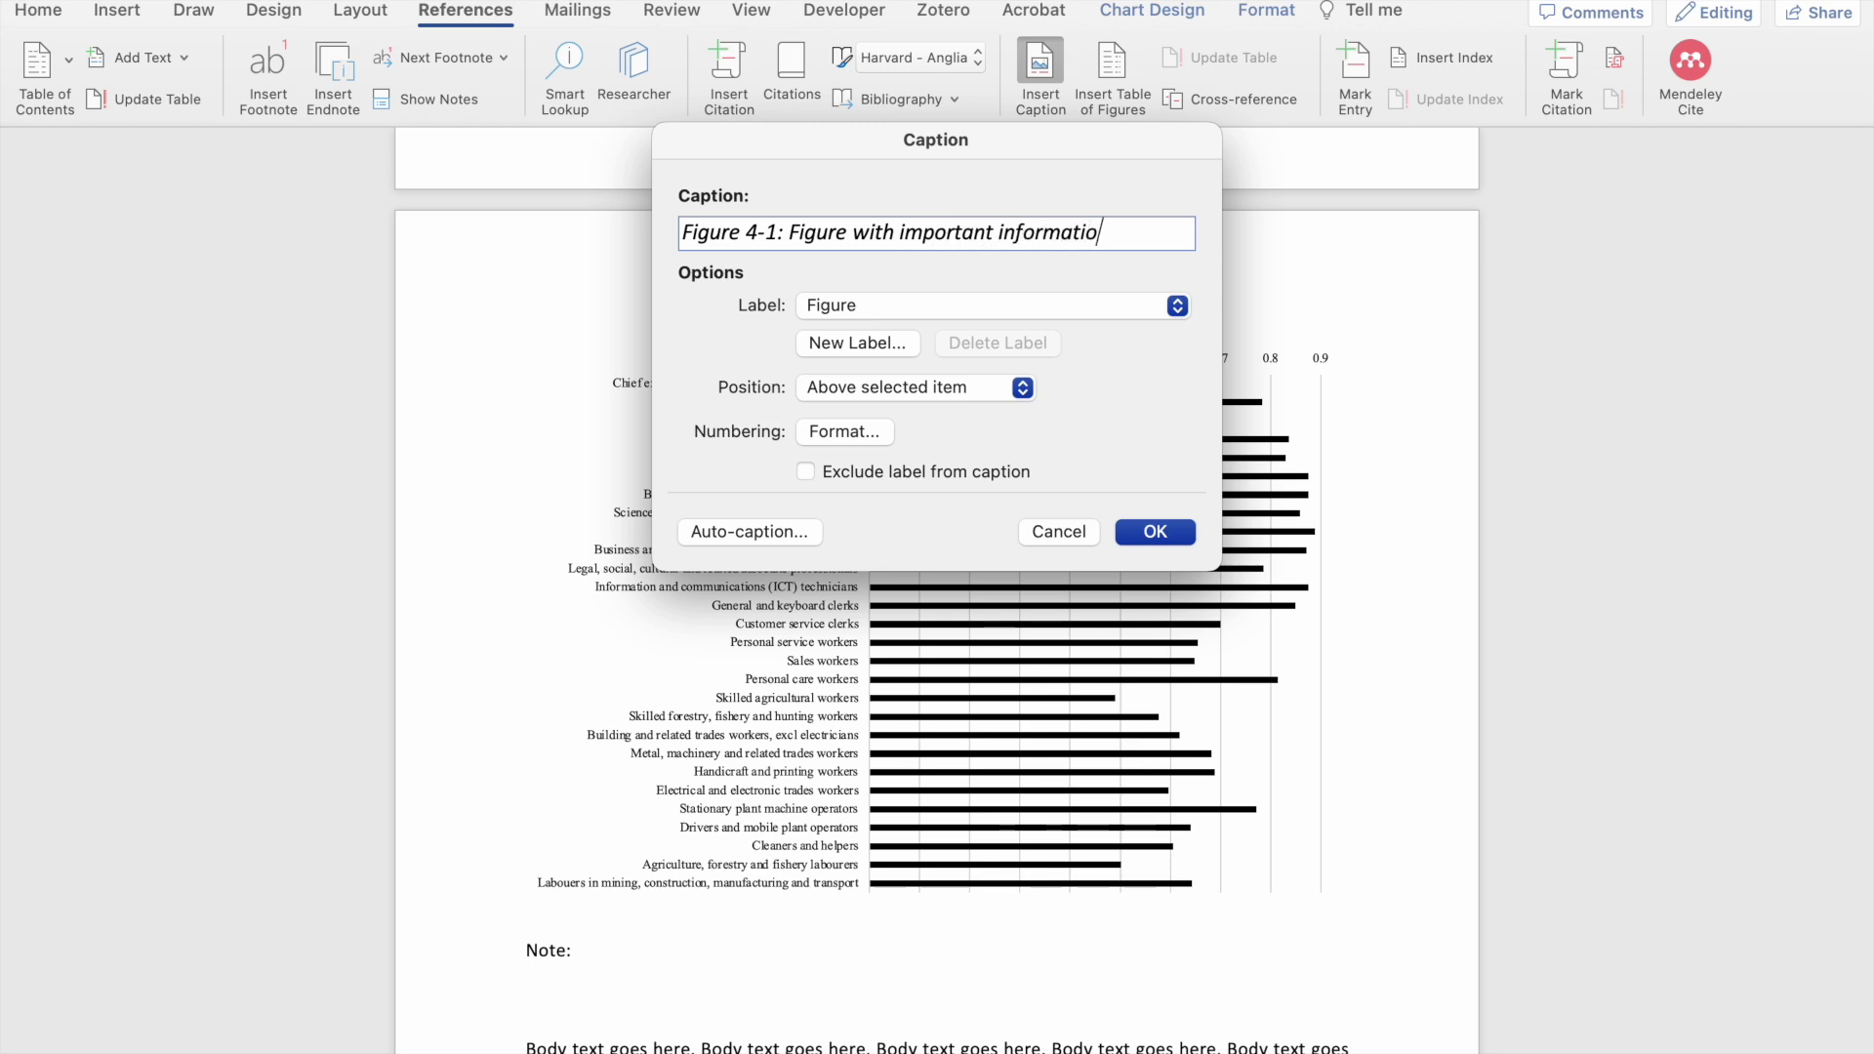
text(n about occupation groups)
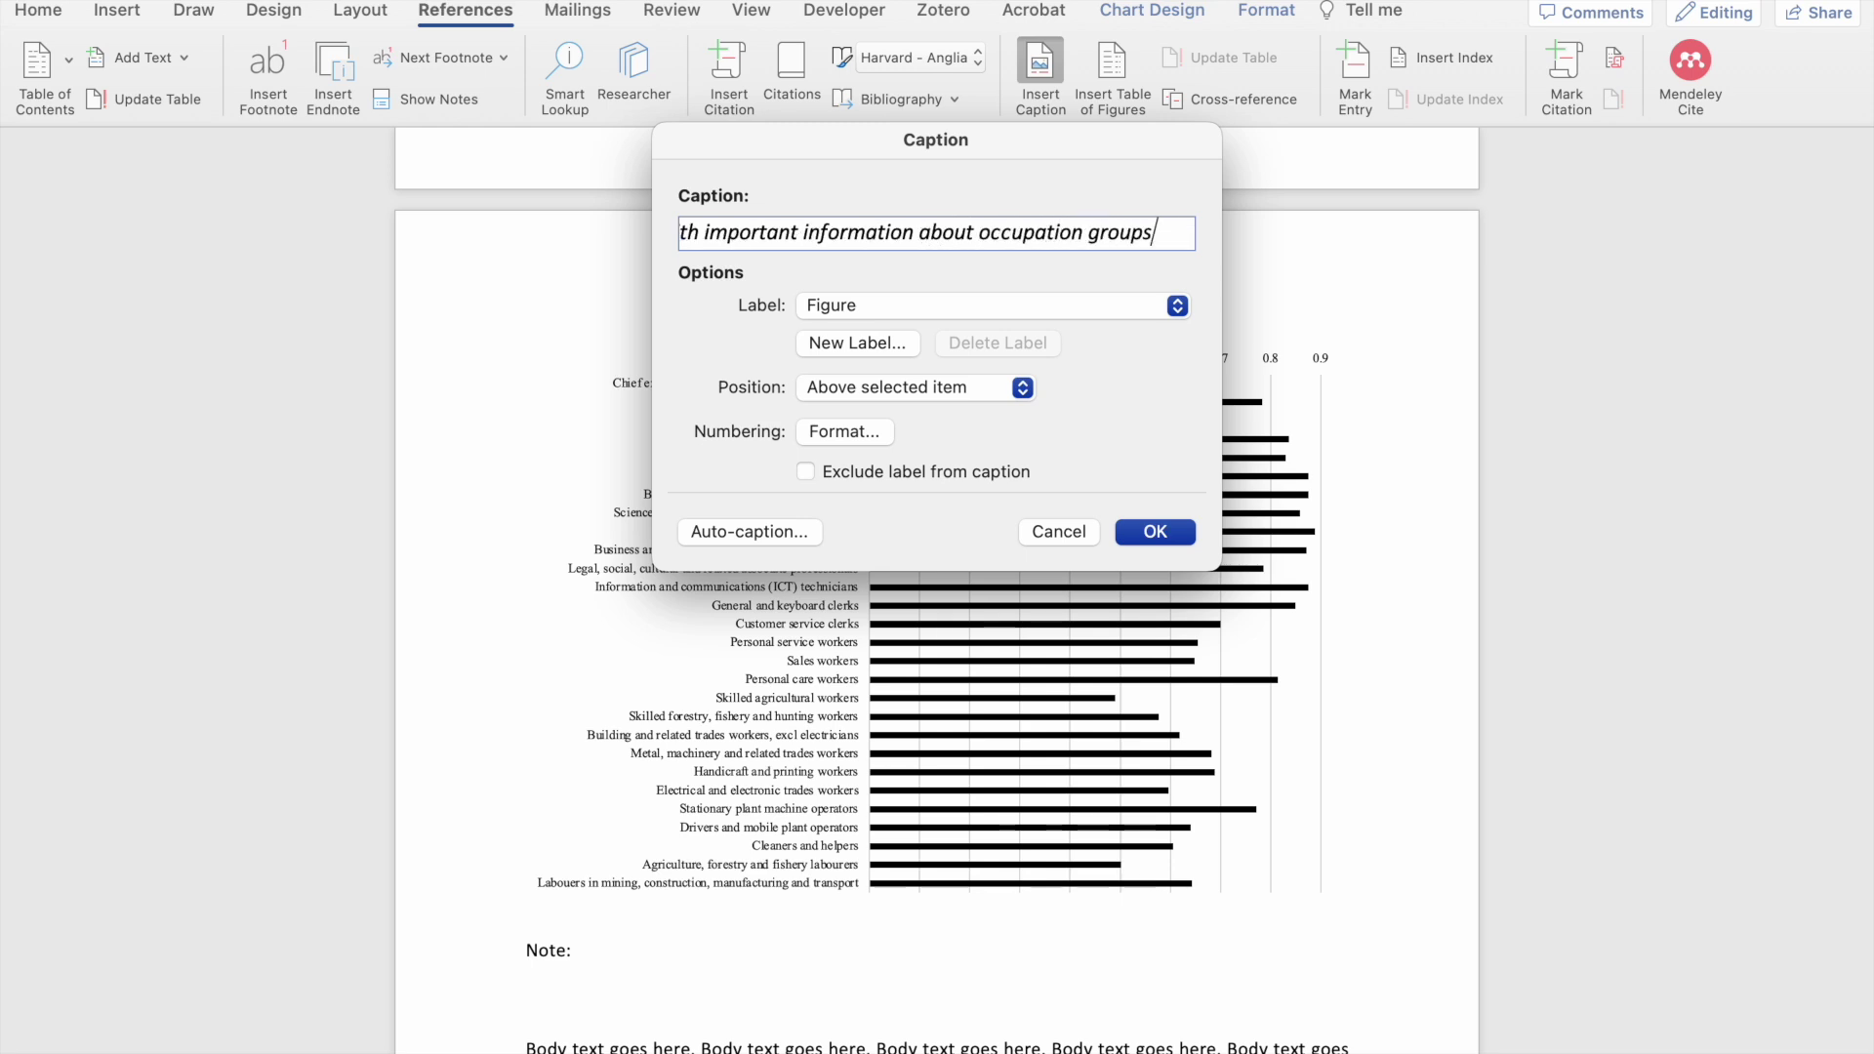
click(878, 429)
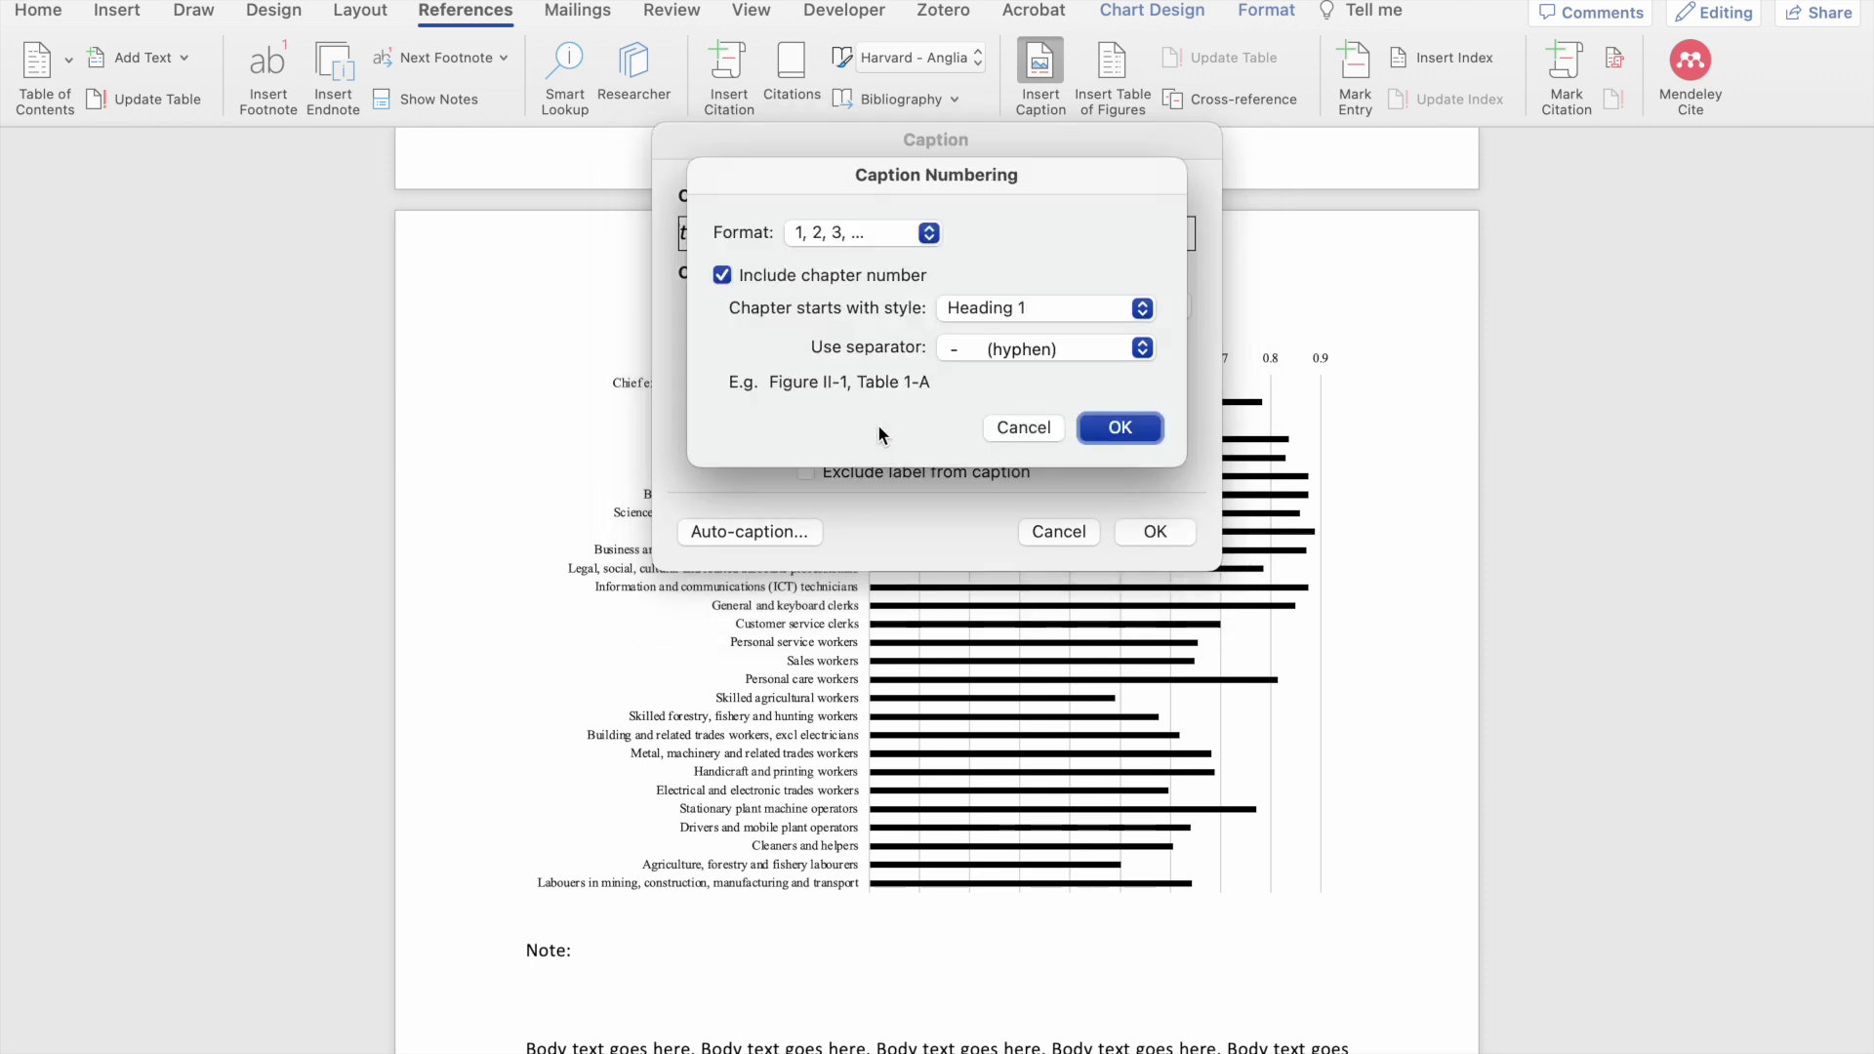
click(723, 276)
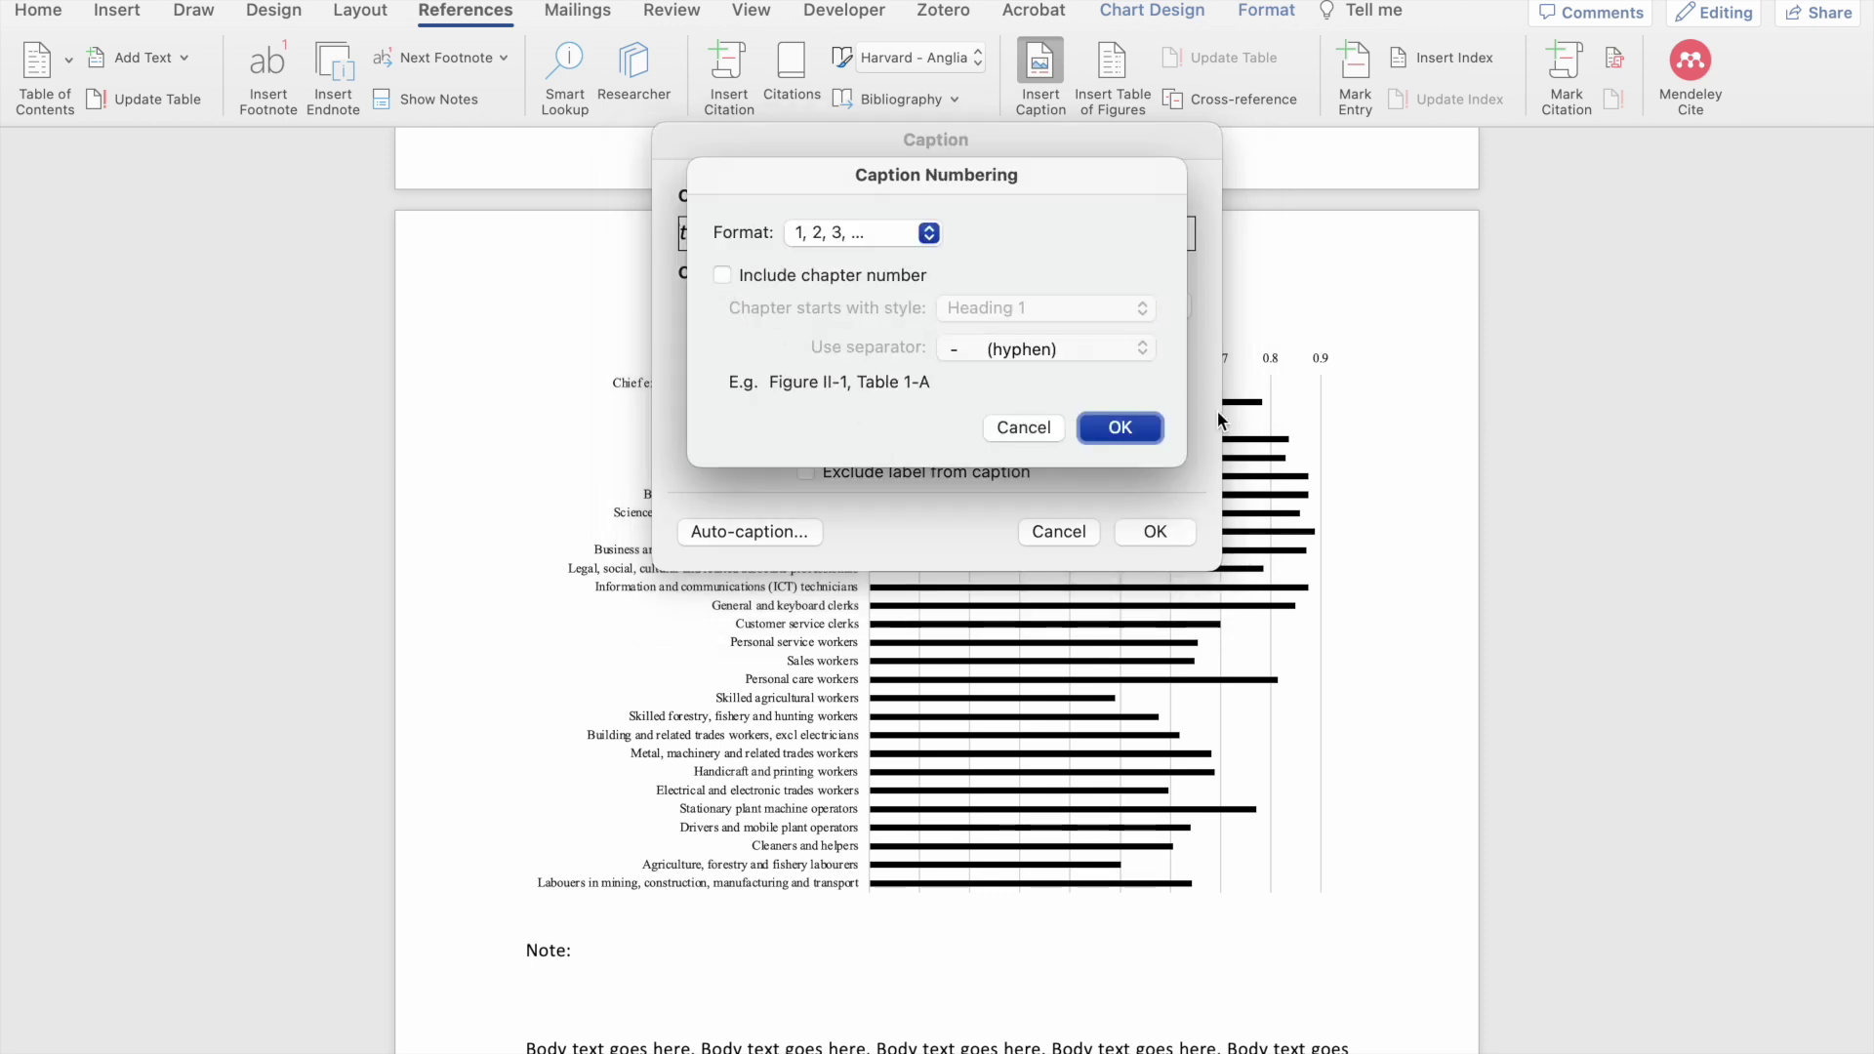
click(1122, 430)
click(1157, 531)
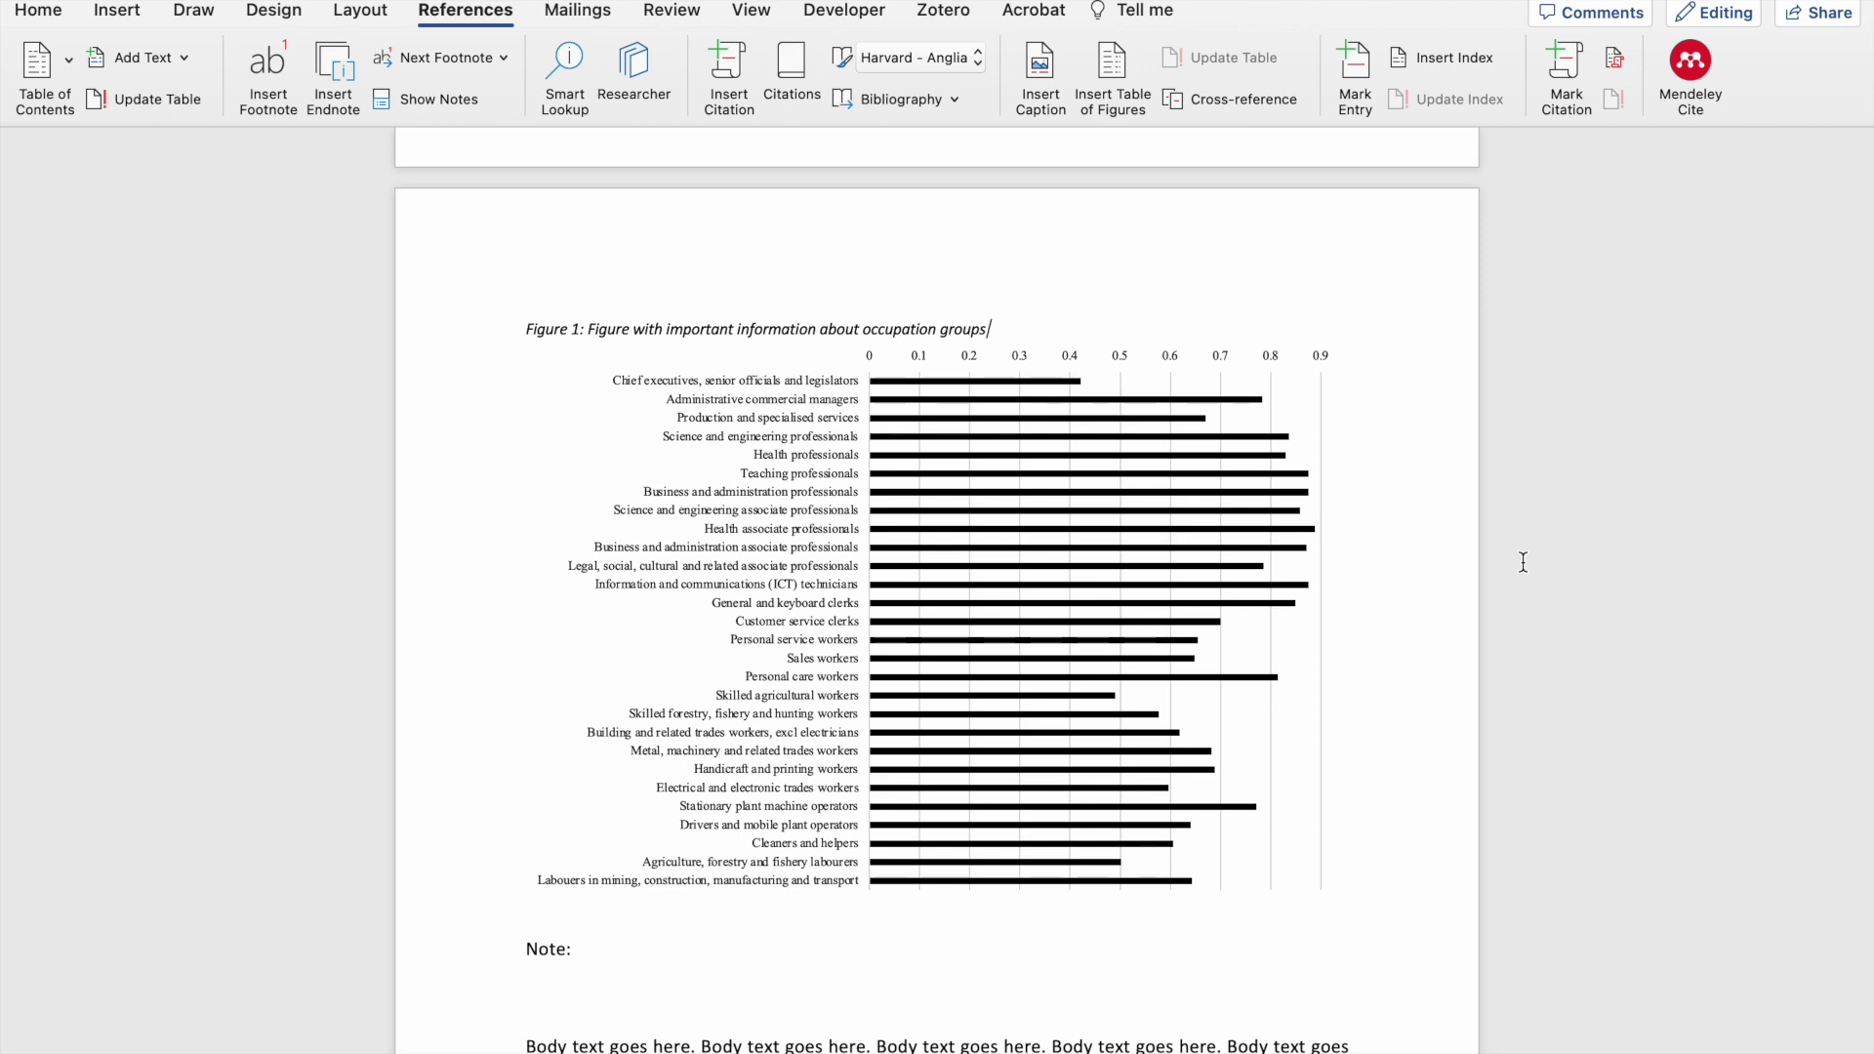
Caption the lower table with label Table and text ': Another table with important information'.
scroll(1523, 563, down, 10)
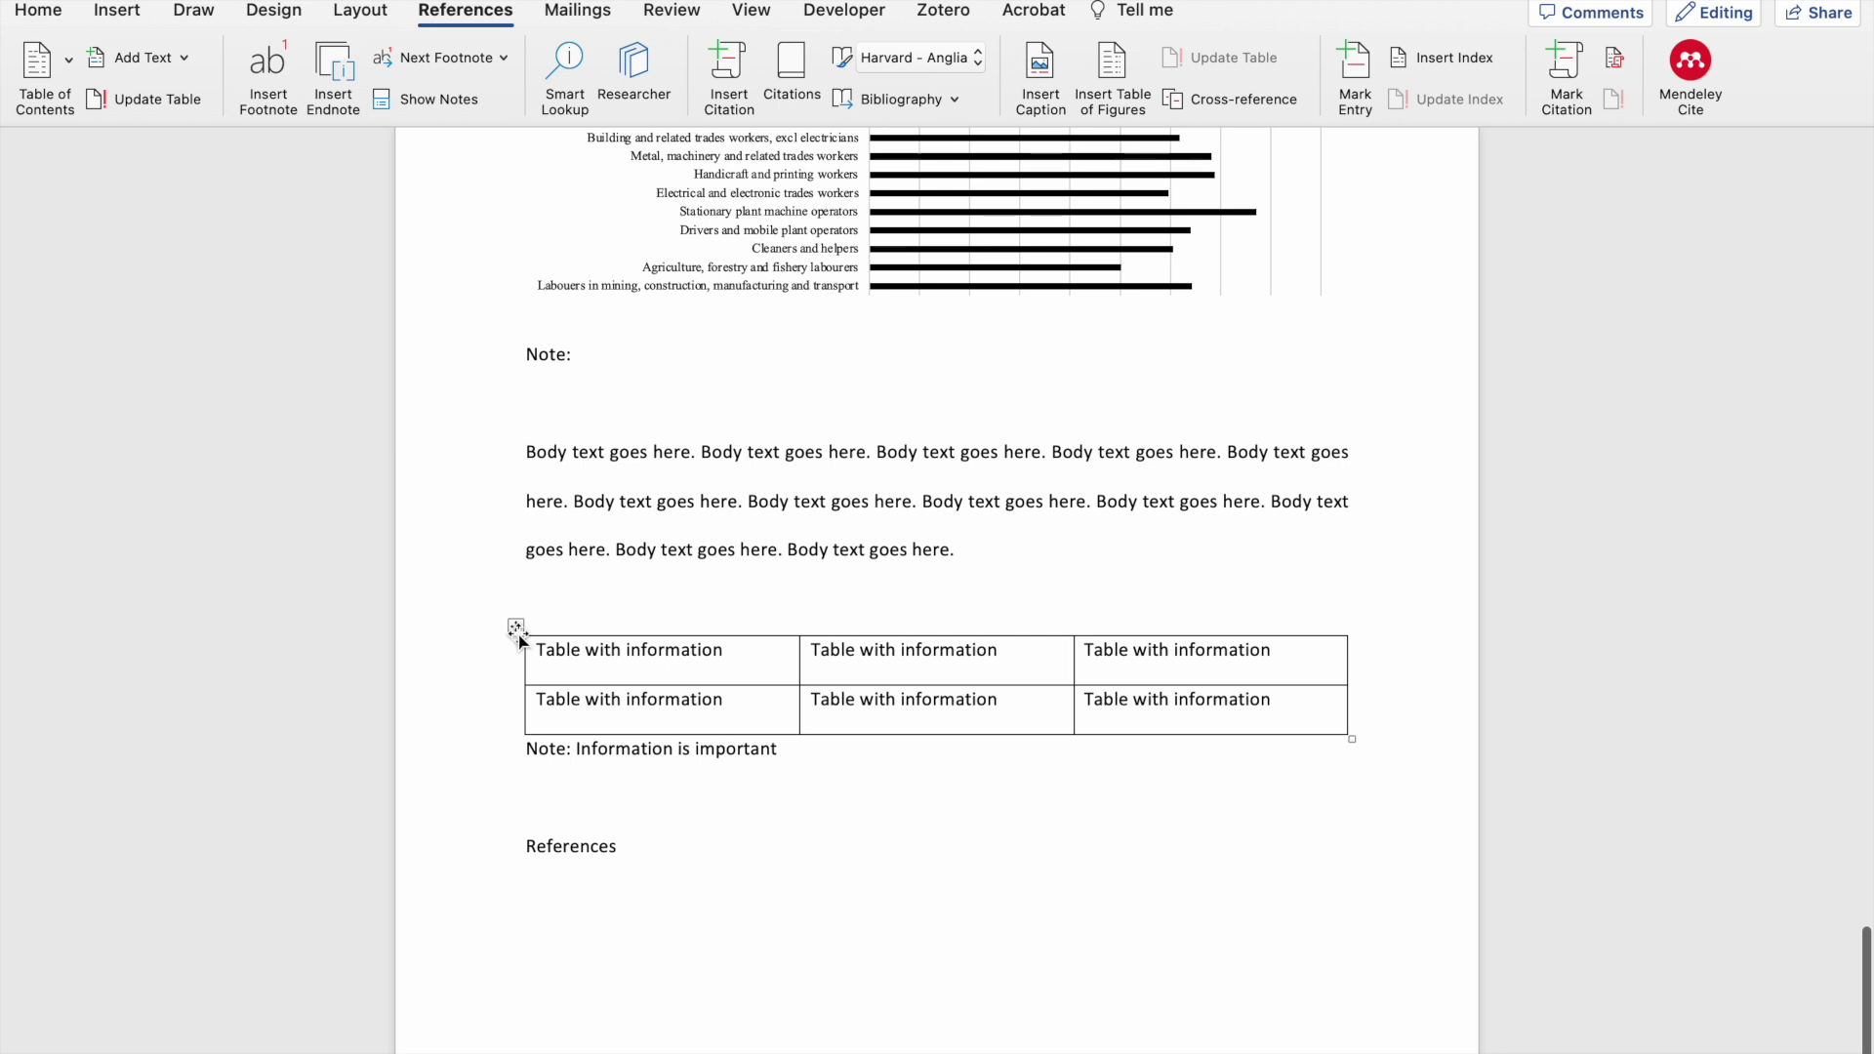
click(515, 627)
click(1021, 62)
click(838, 306)
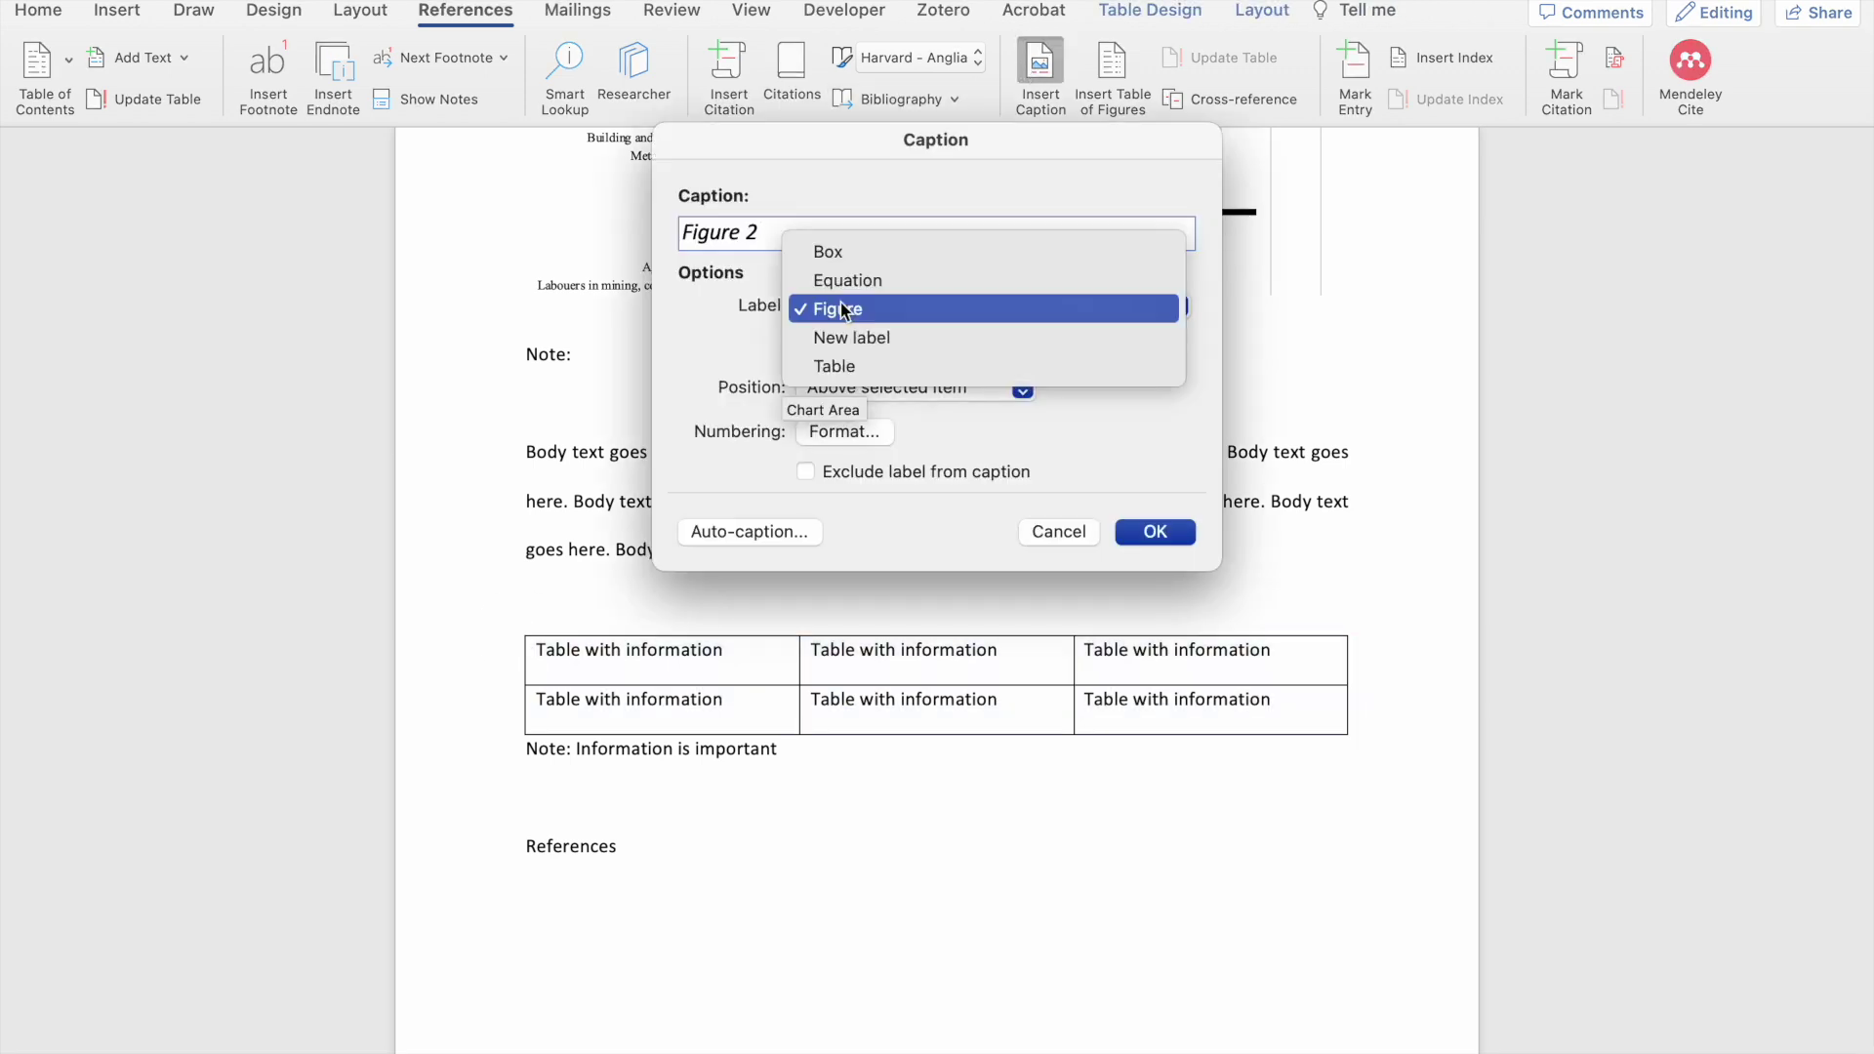
click(841, 366)
text(: Another t)
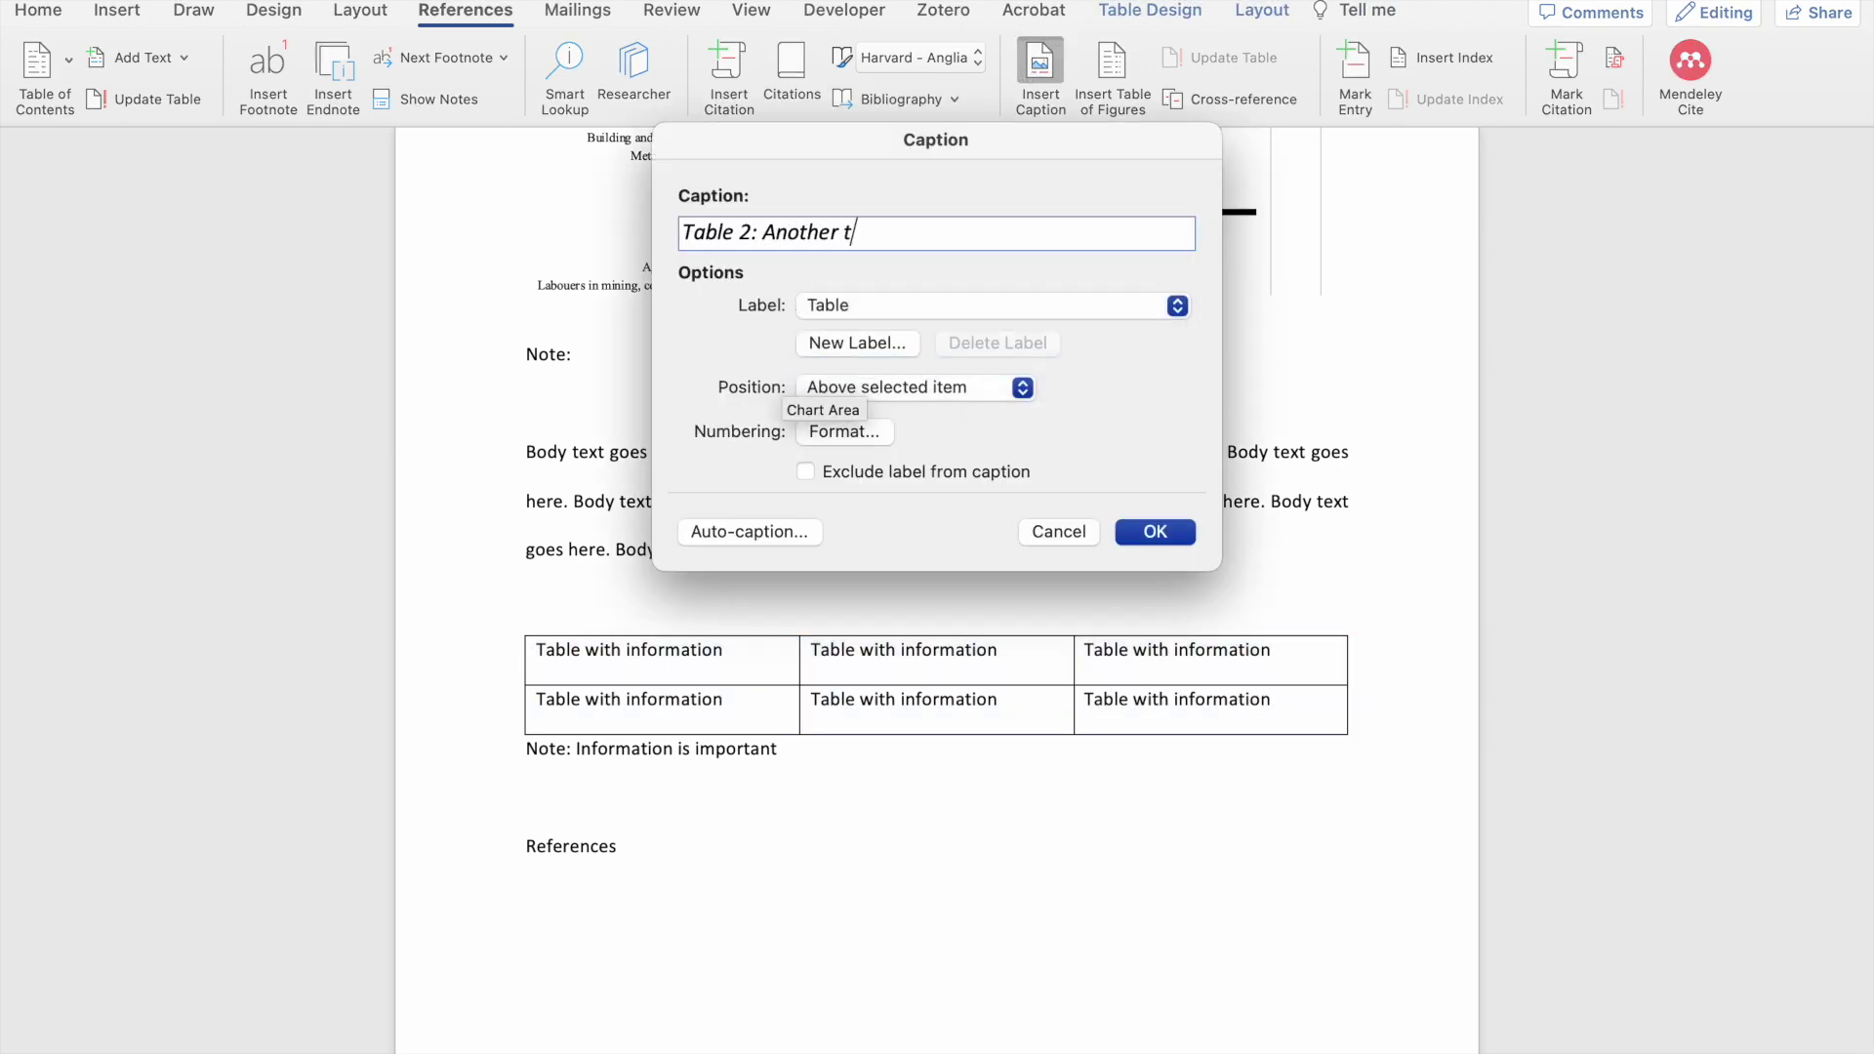
text(able with important )
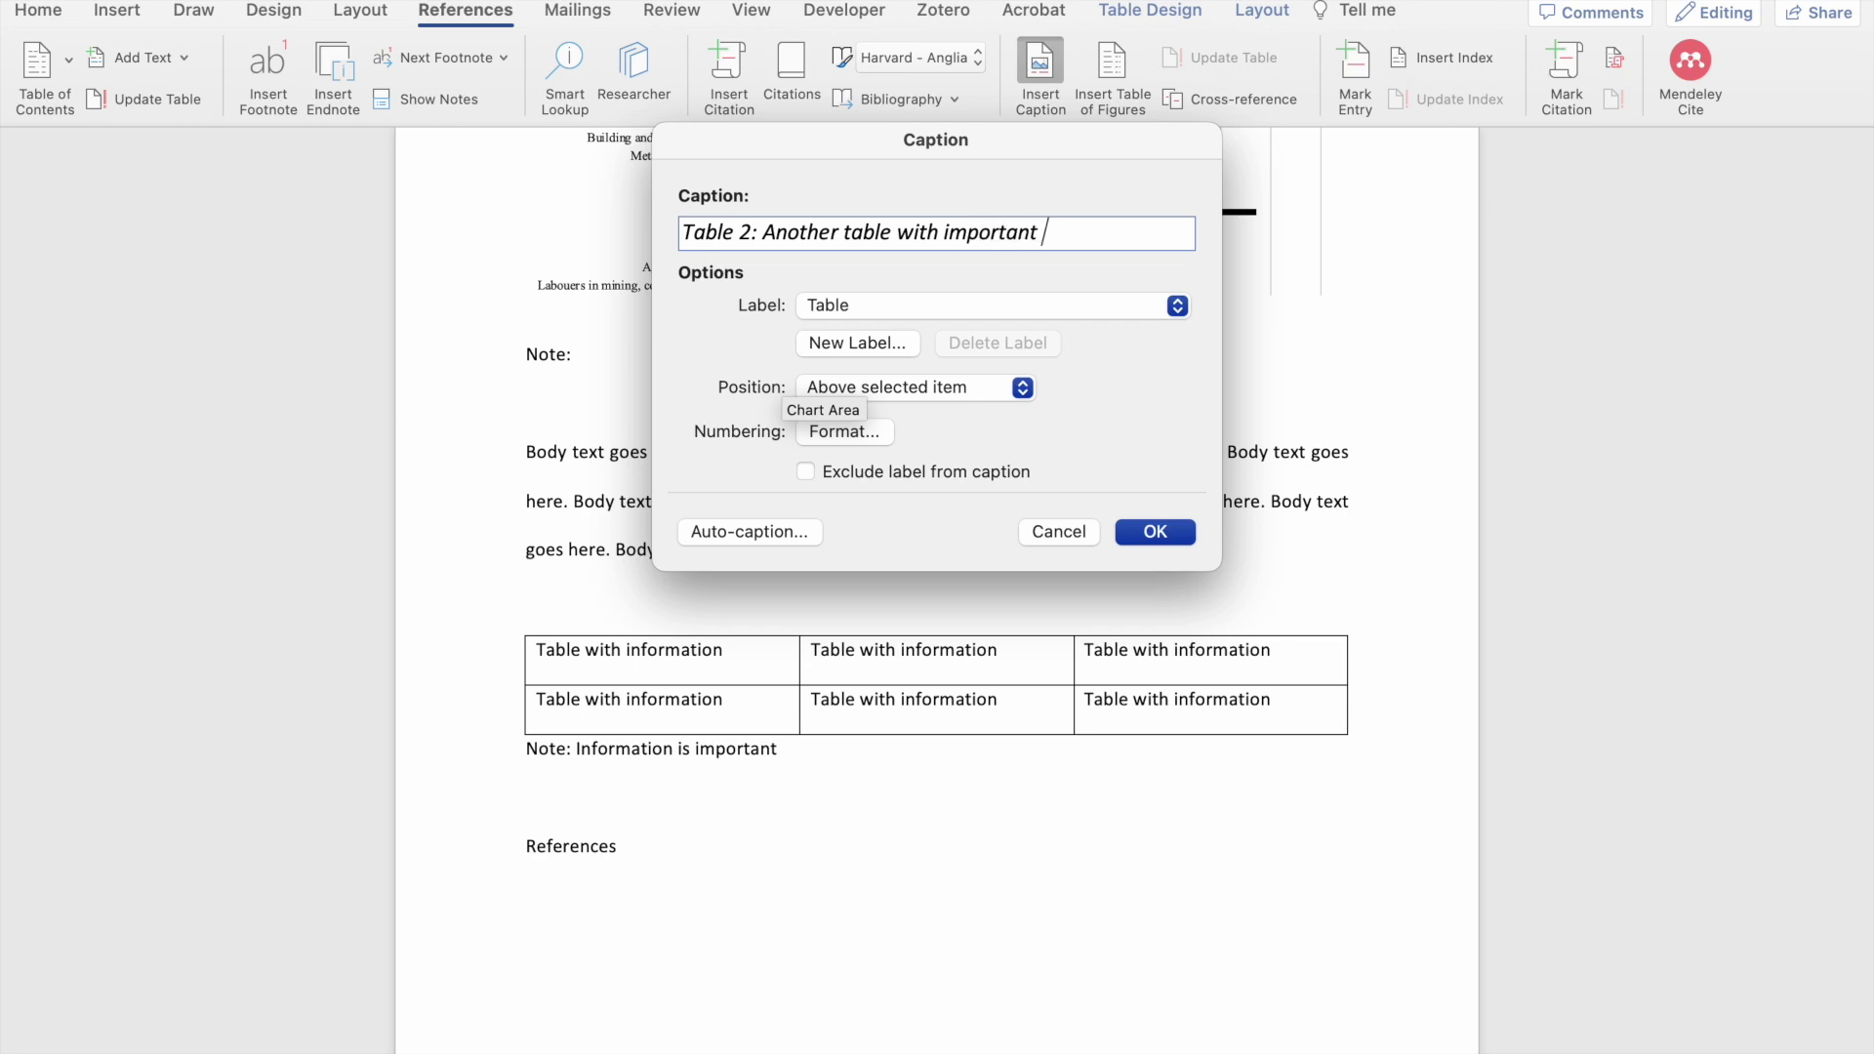
text(information)
click(1156, 532)
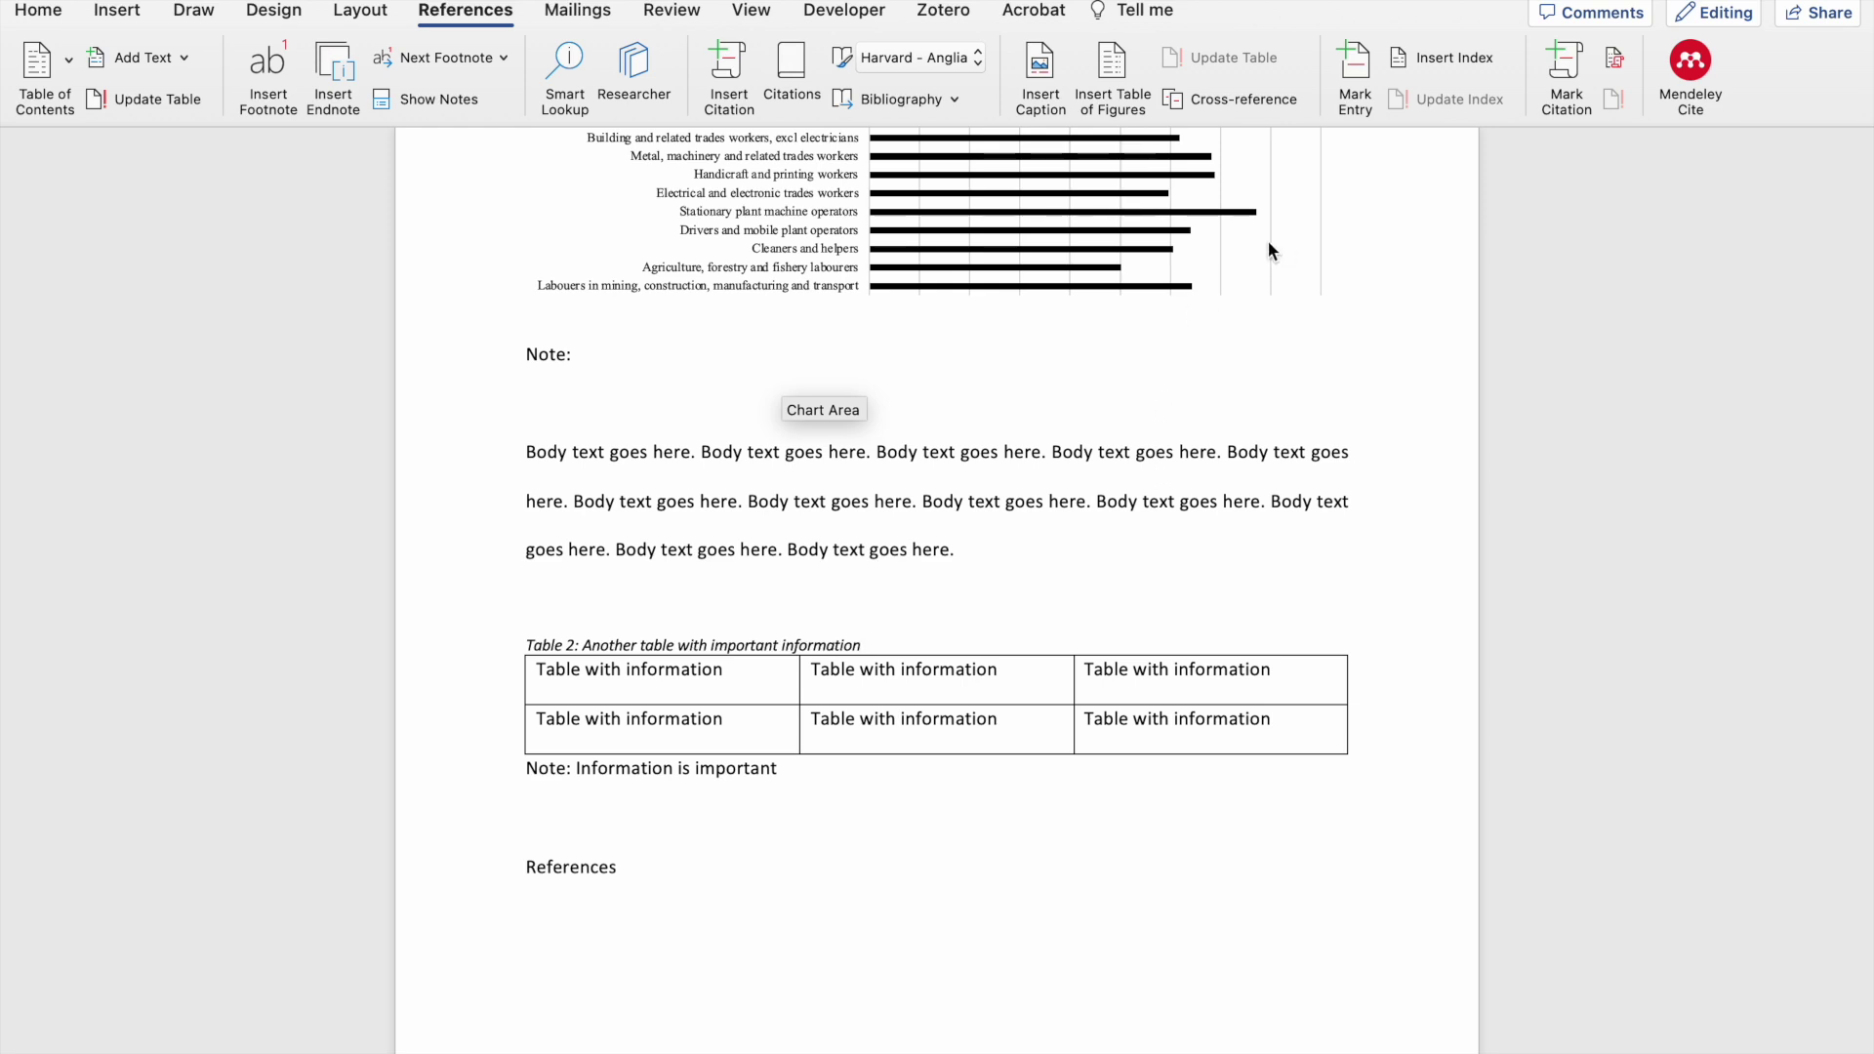
click(1288, 352)
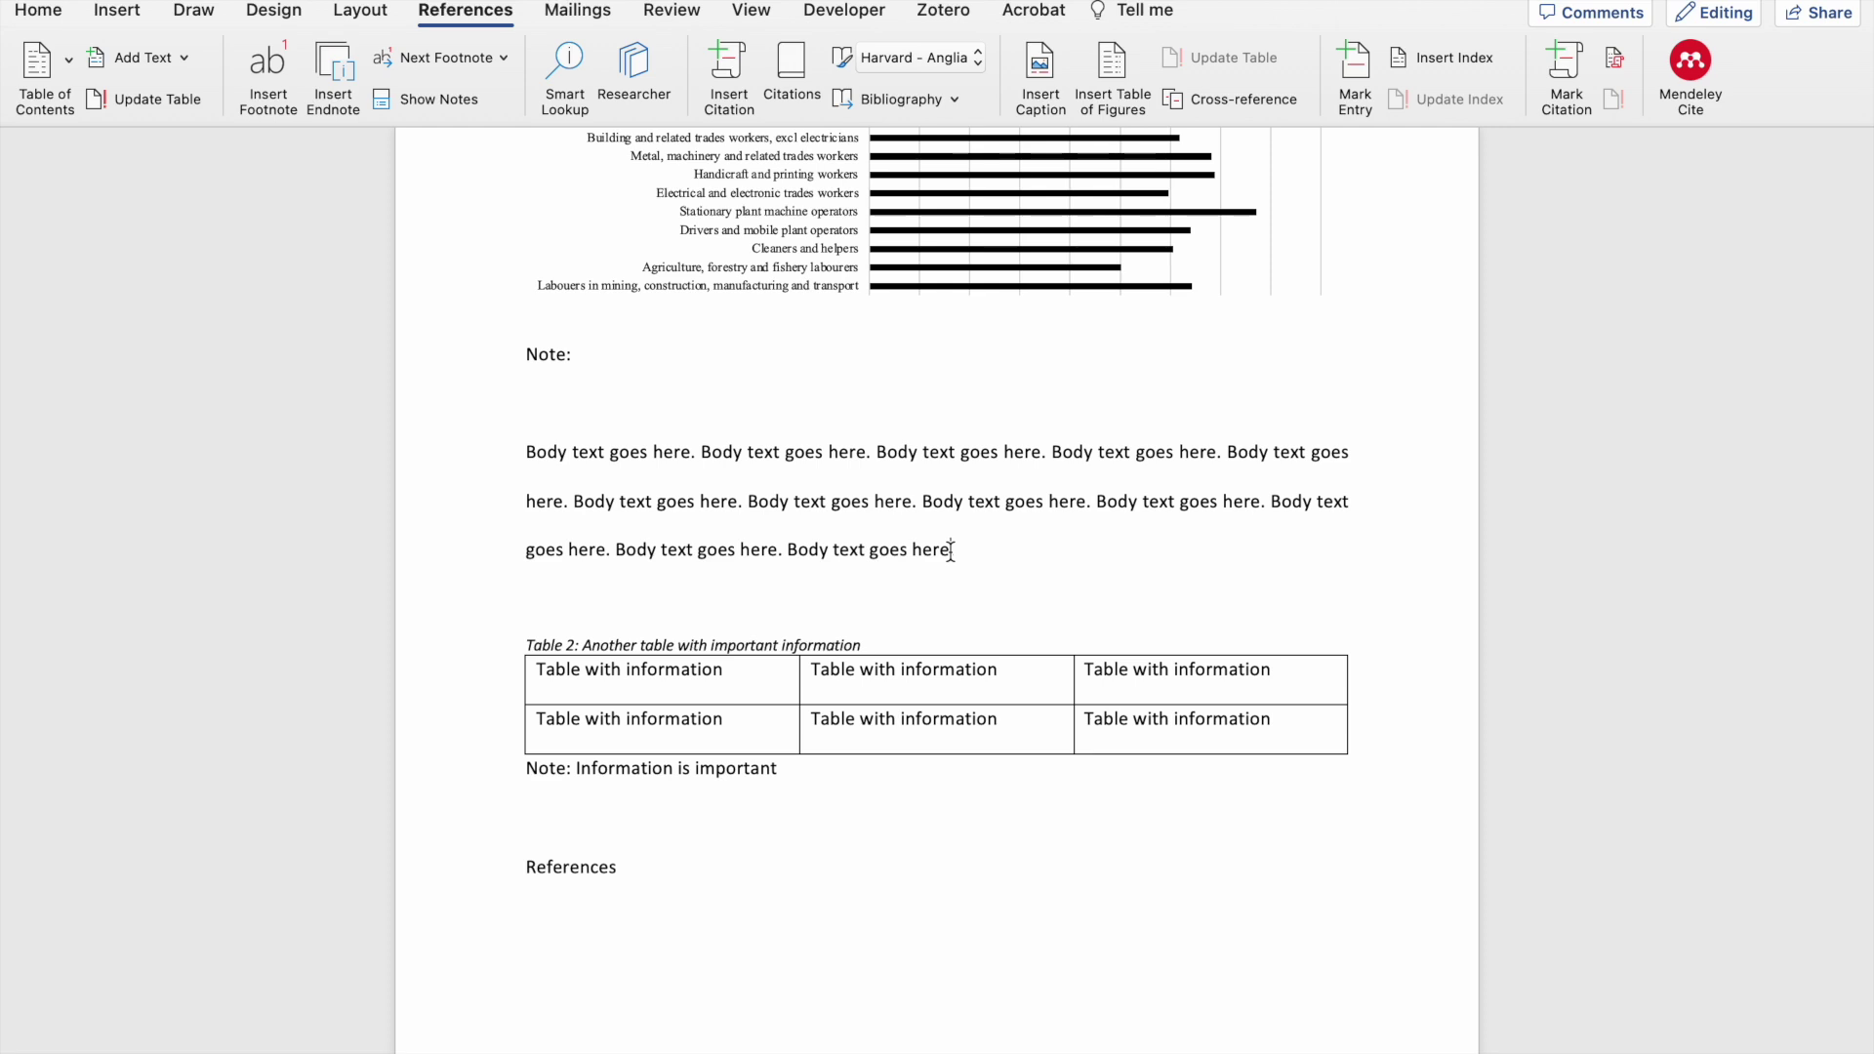
text((see)
Open the Cross-reference dialog from the References tab.
click(1249, 100)
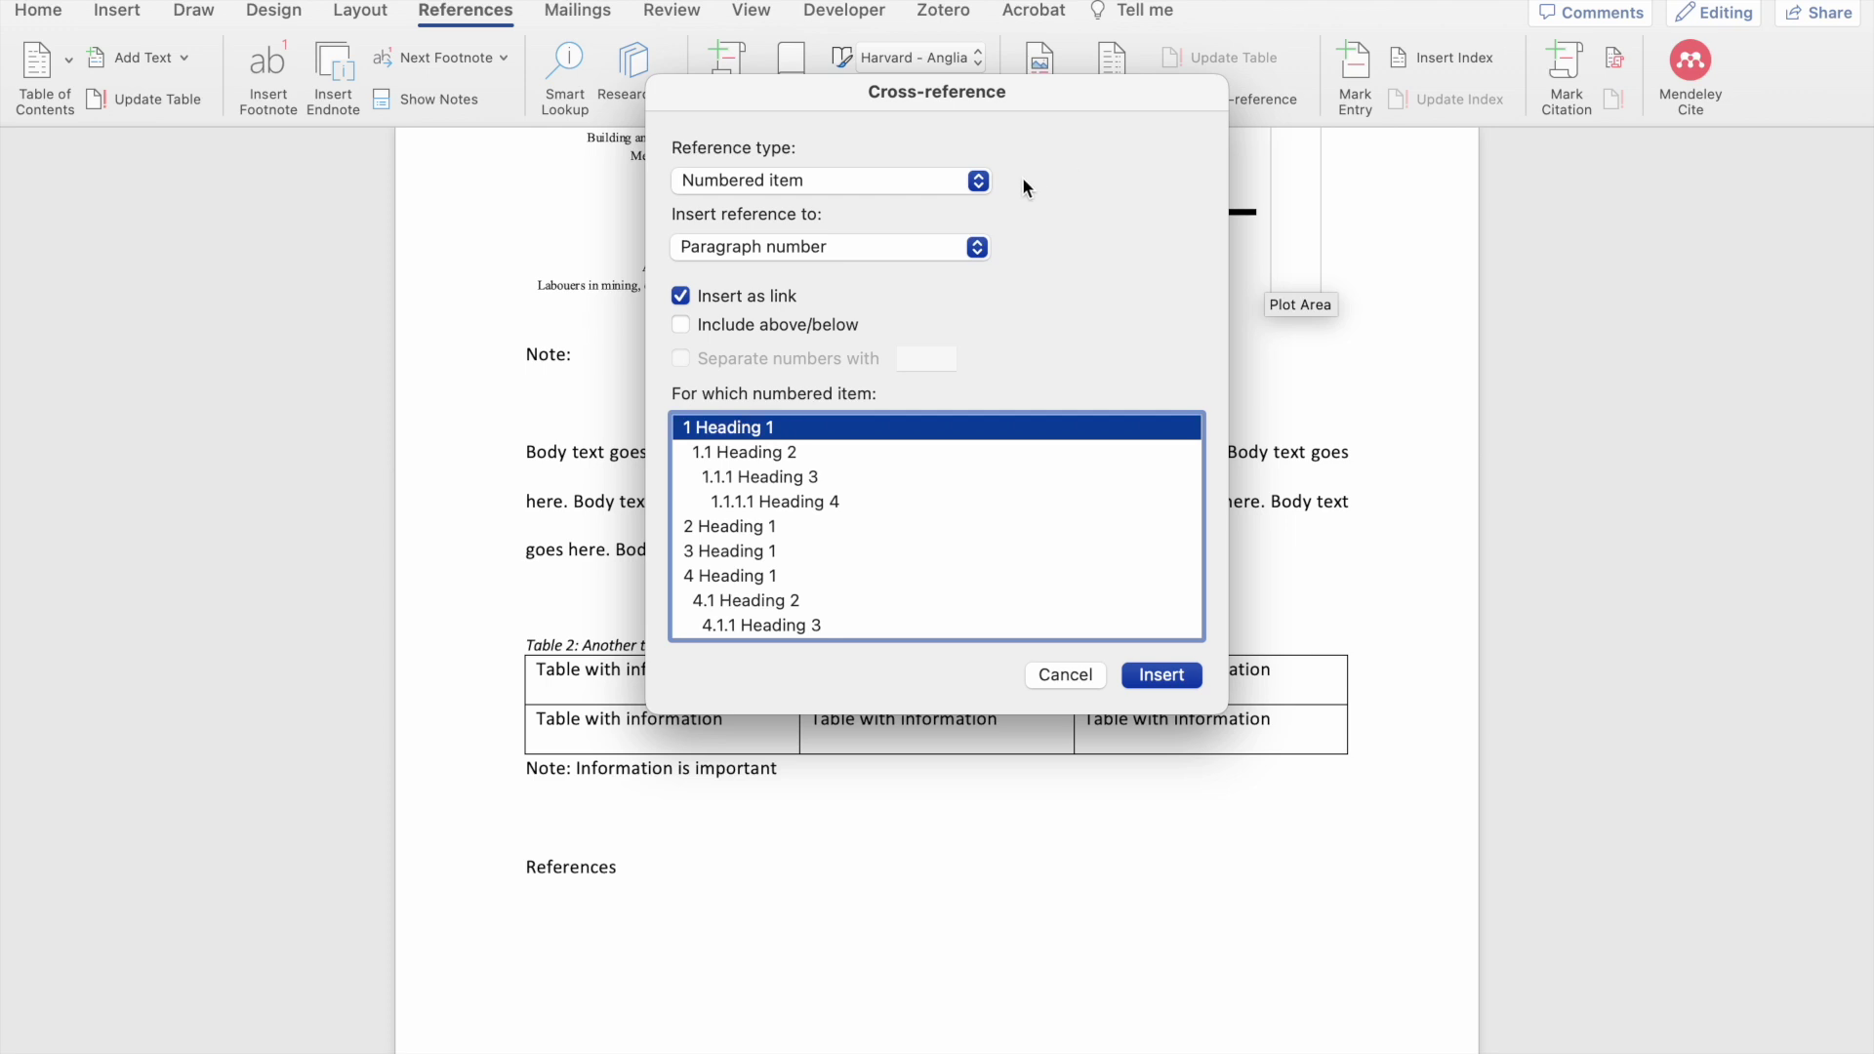
Insert a linked cross-reference to the Table 2 caption showing only label and number.
click(978, 182)
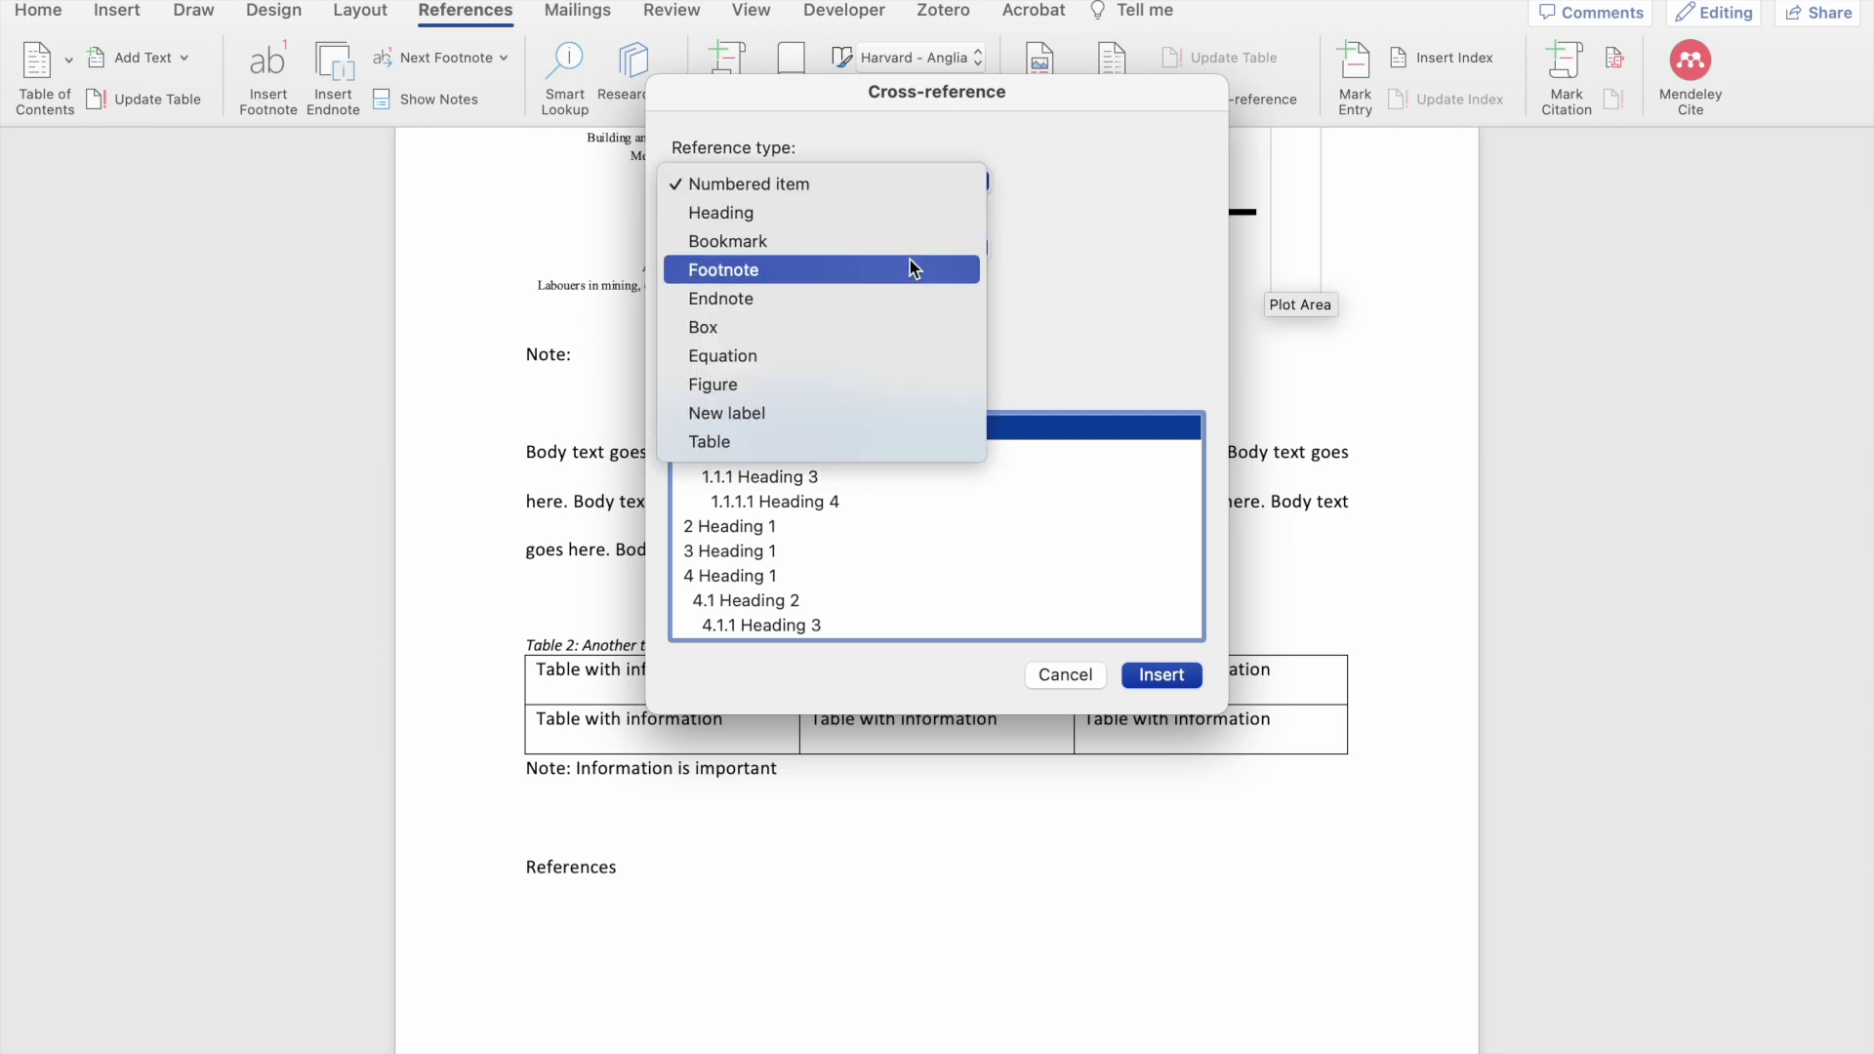
click(781, 441)
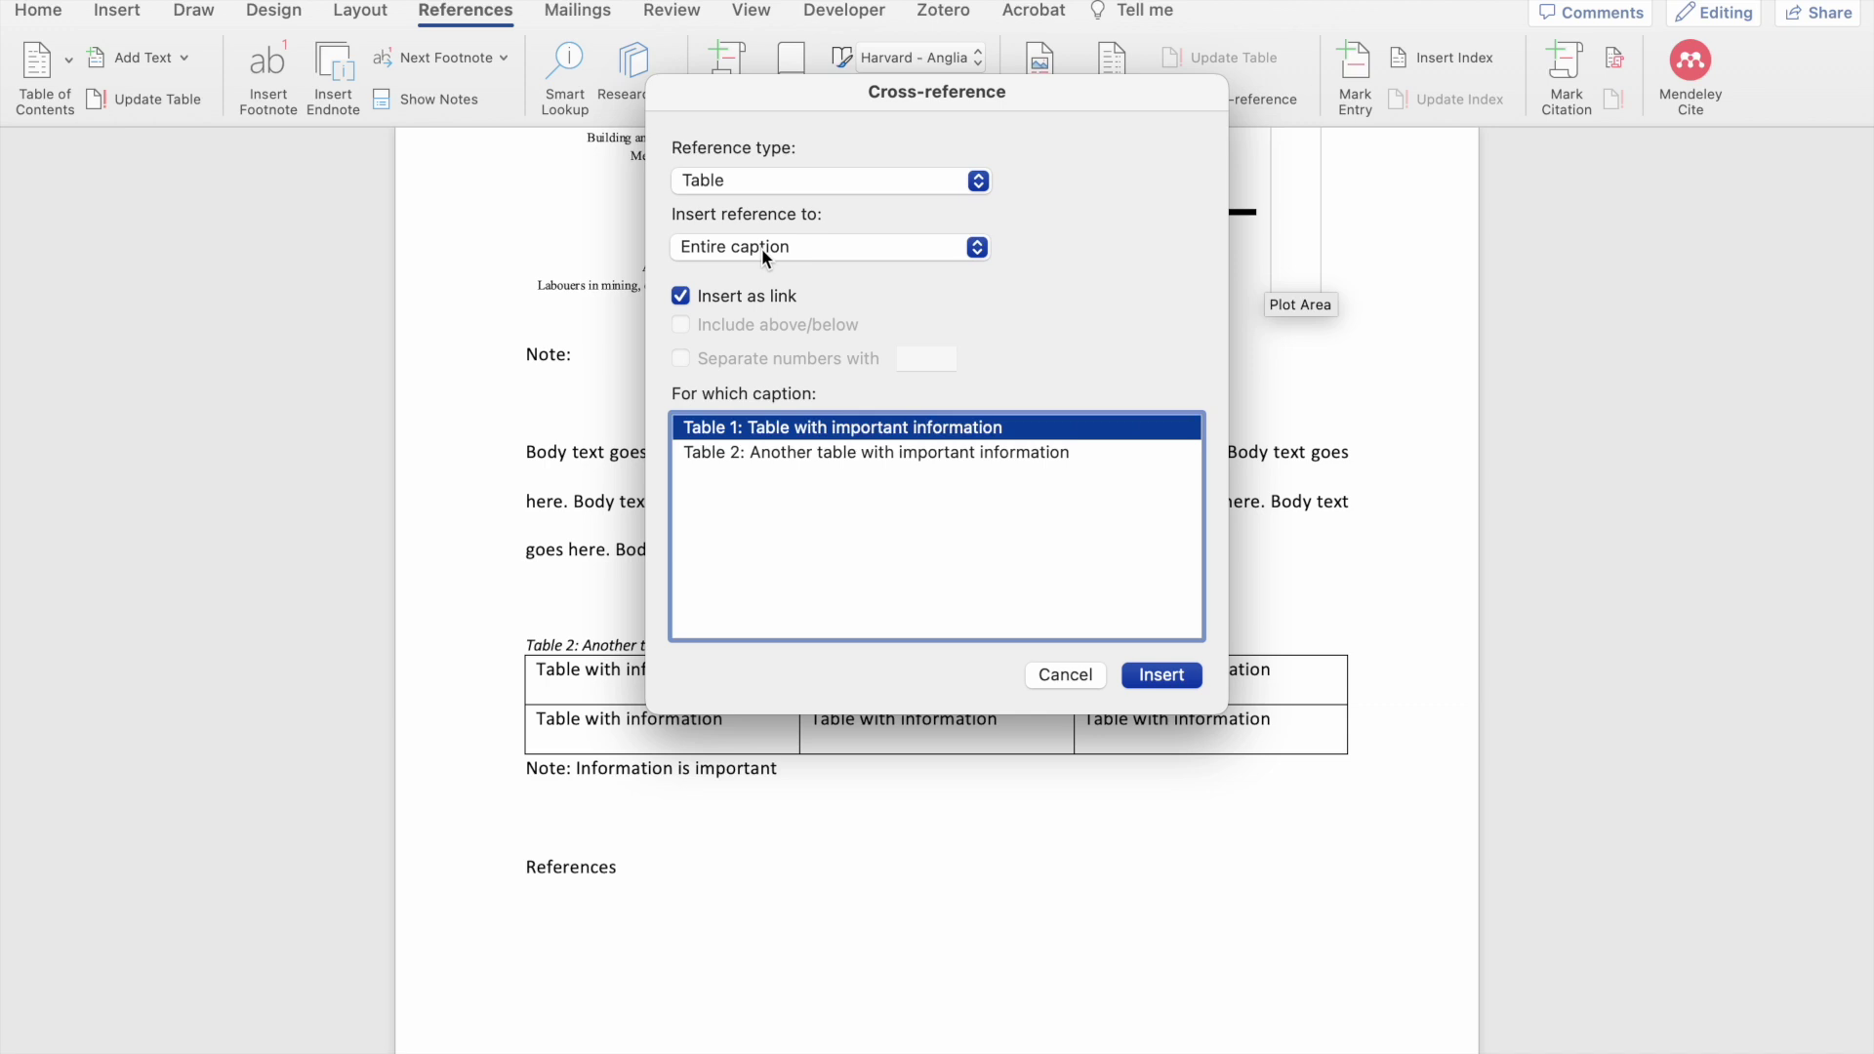
click(740, 455)
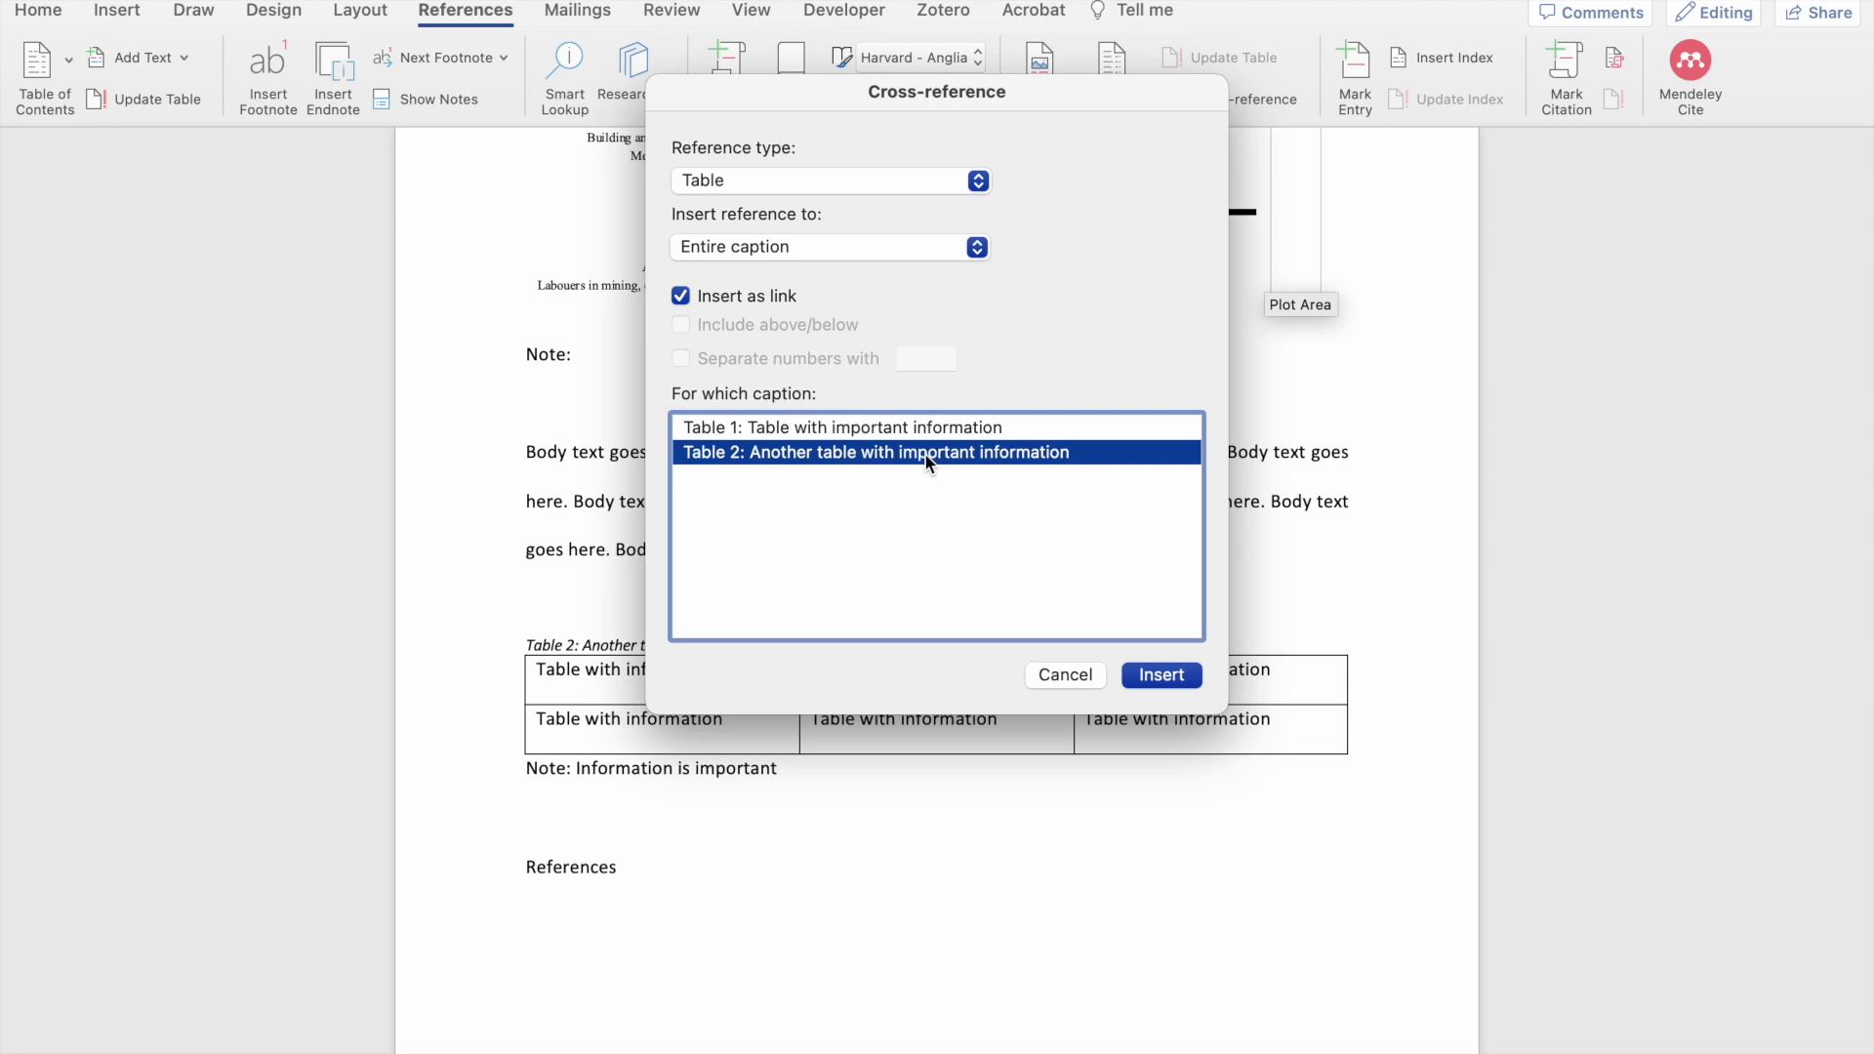
click(896, 248)
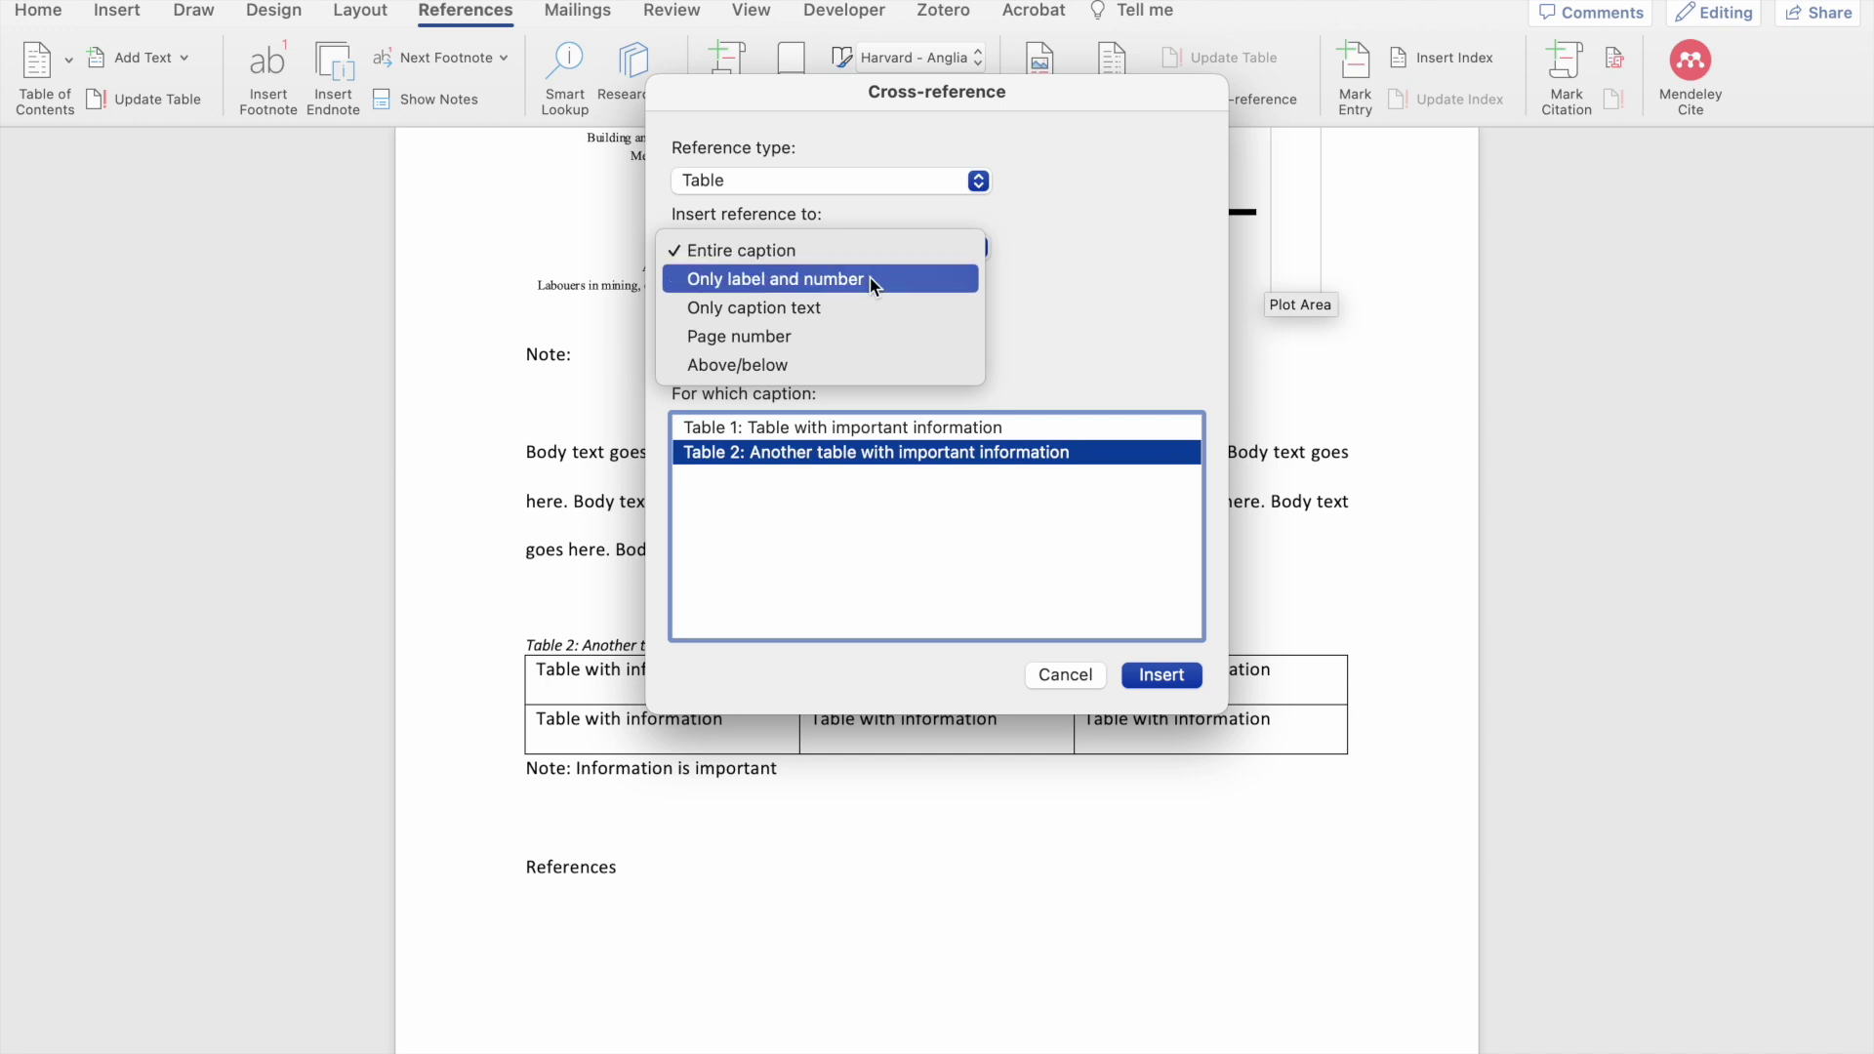
click(871, 280)
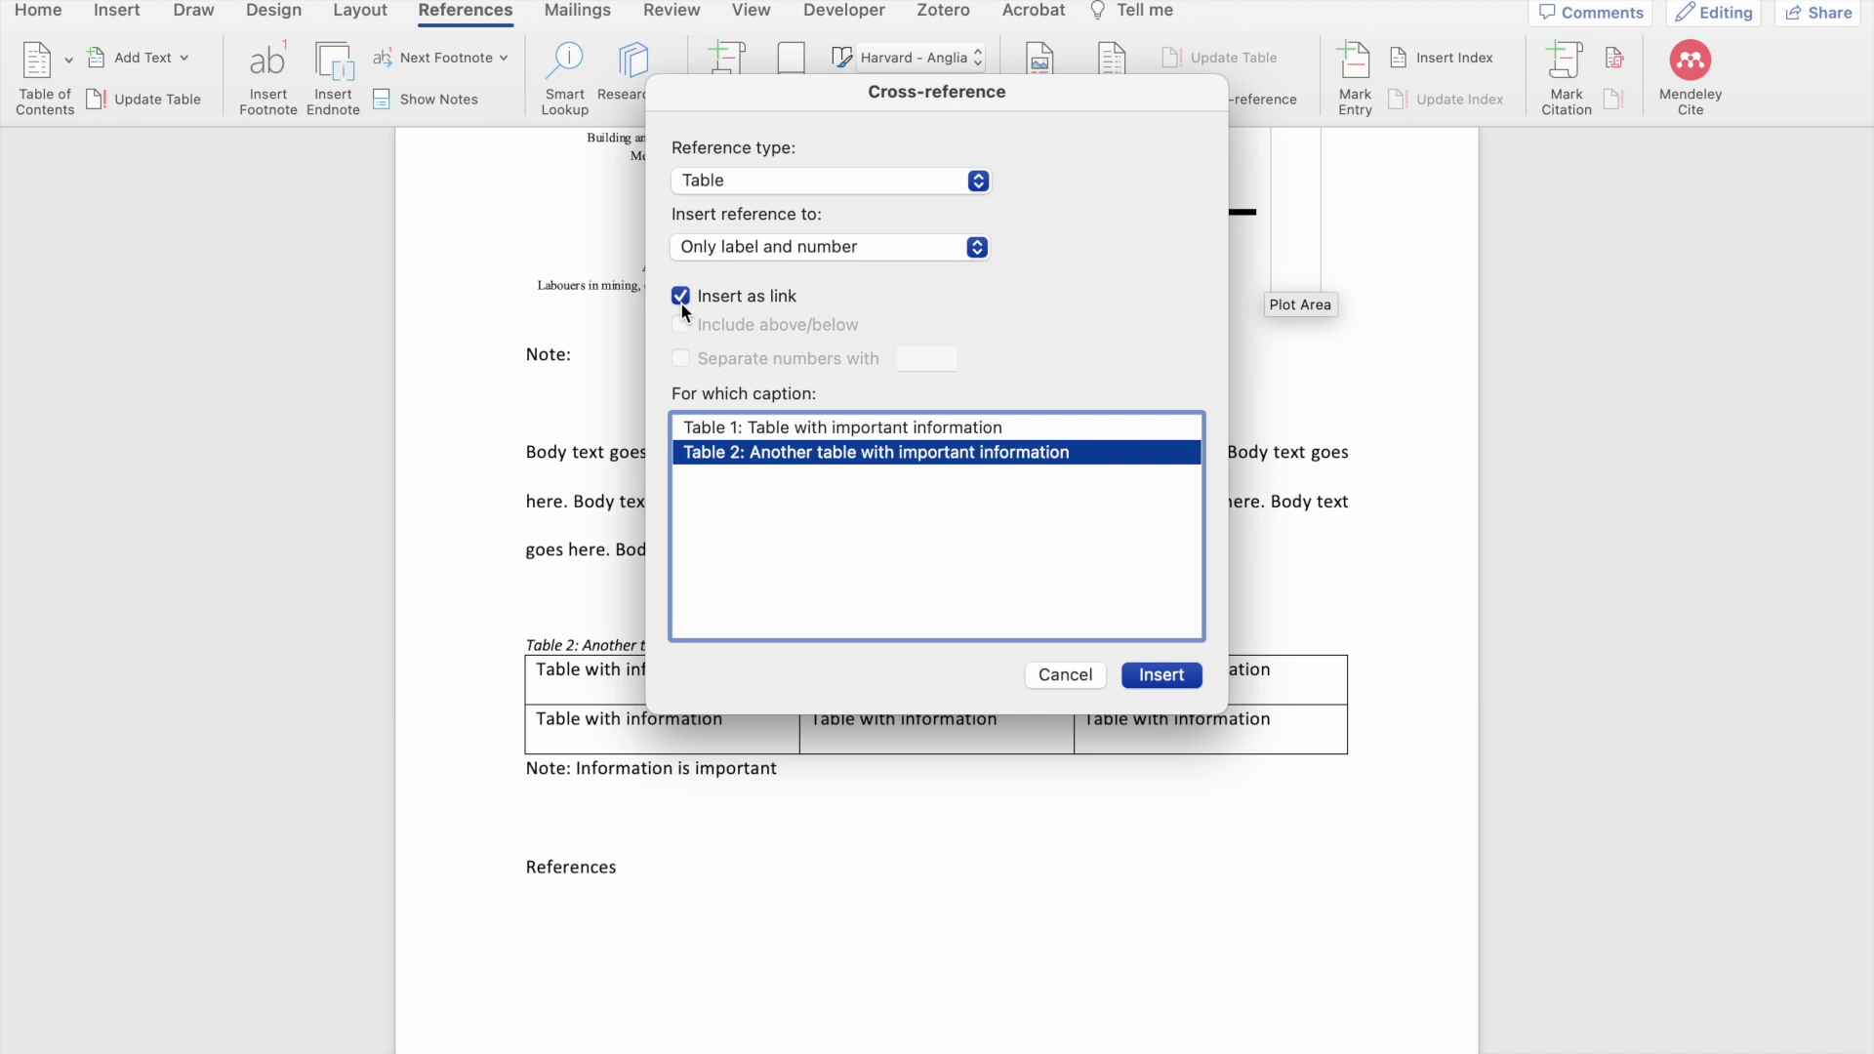
click(1161, 675)
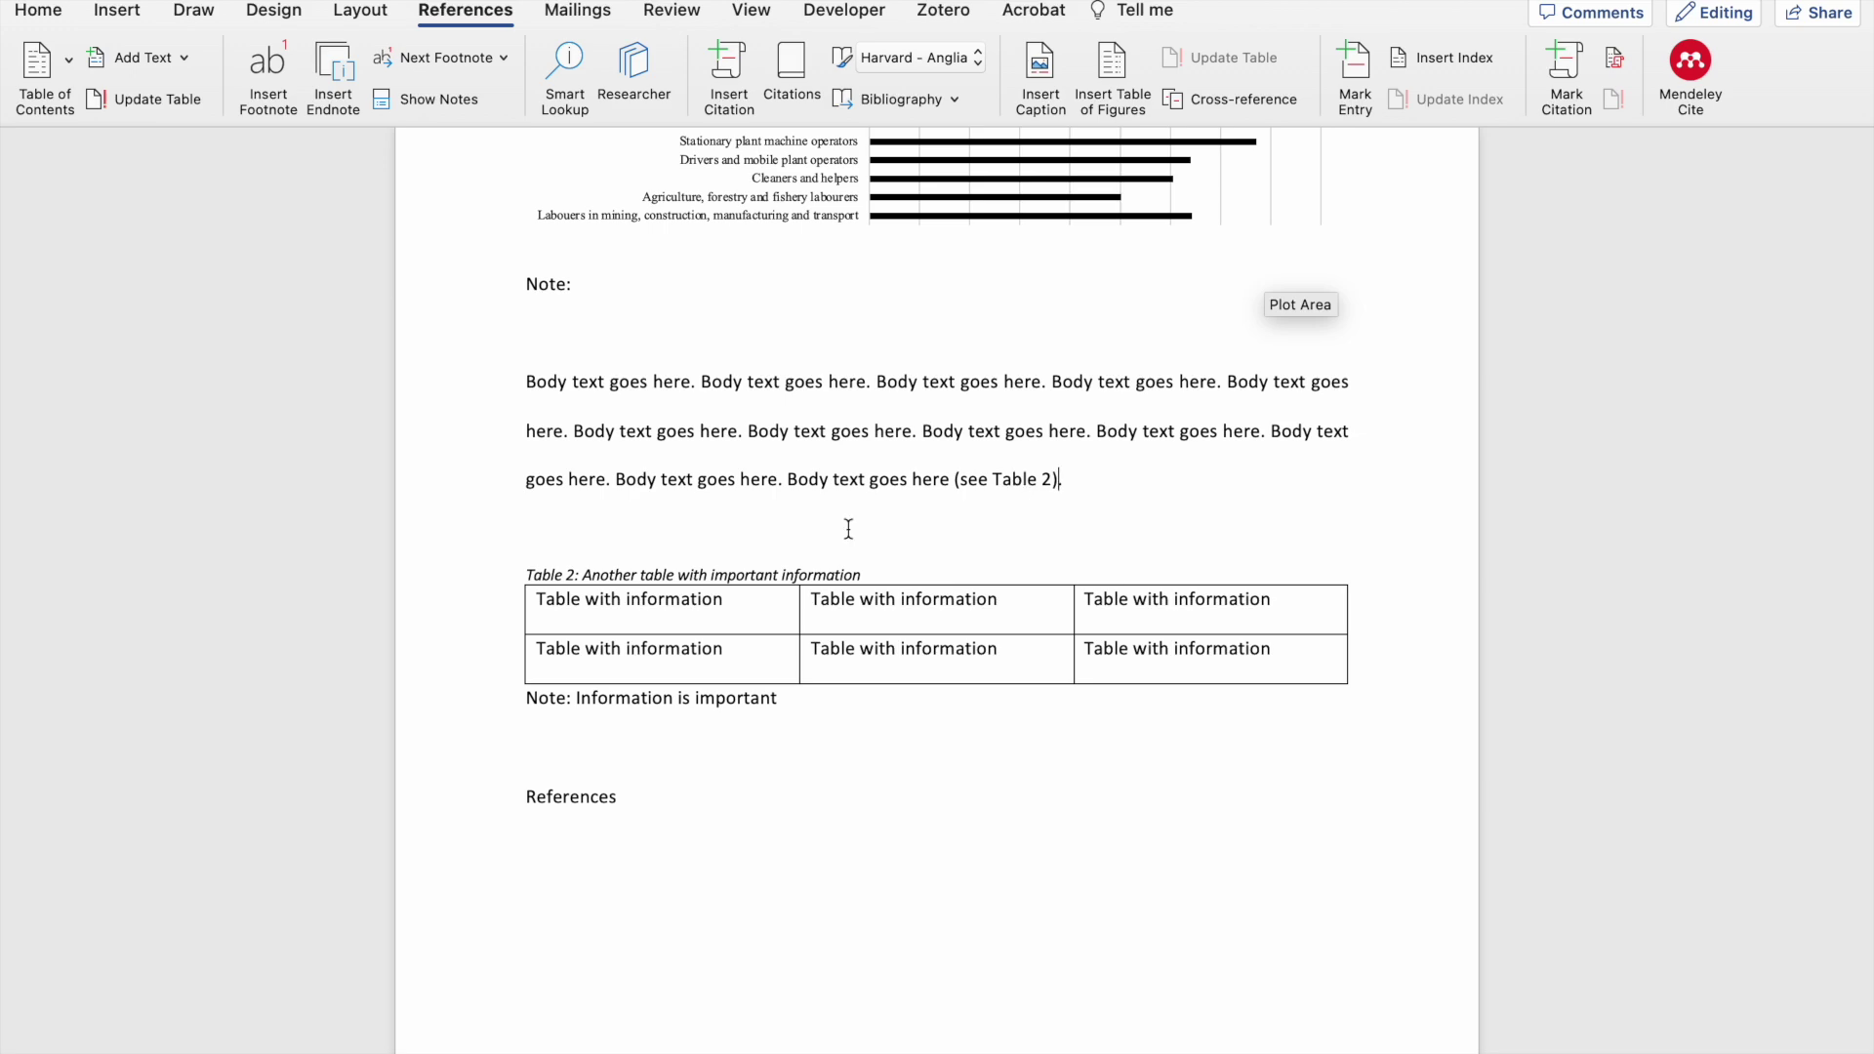
scroll(415, 498, up, 15)
Type 'According to' at the paragraph start and insert a linked Figure 1 cross-reference (label and number only).
click(524, 265)
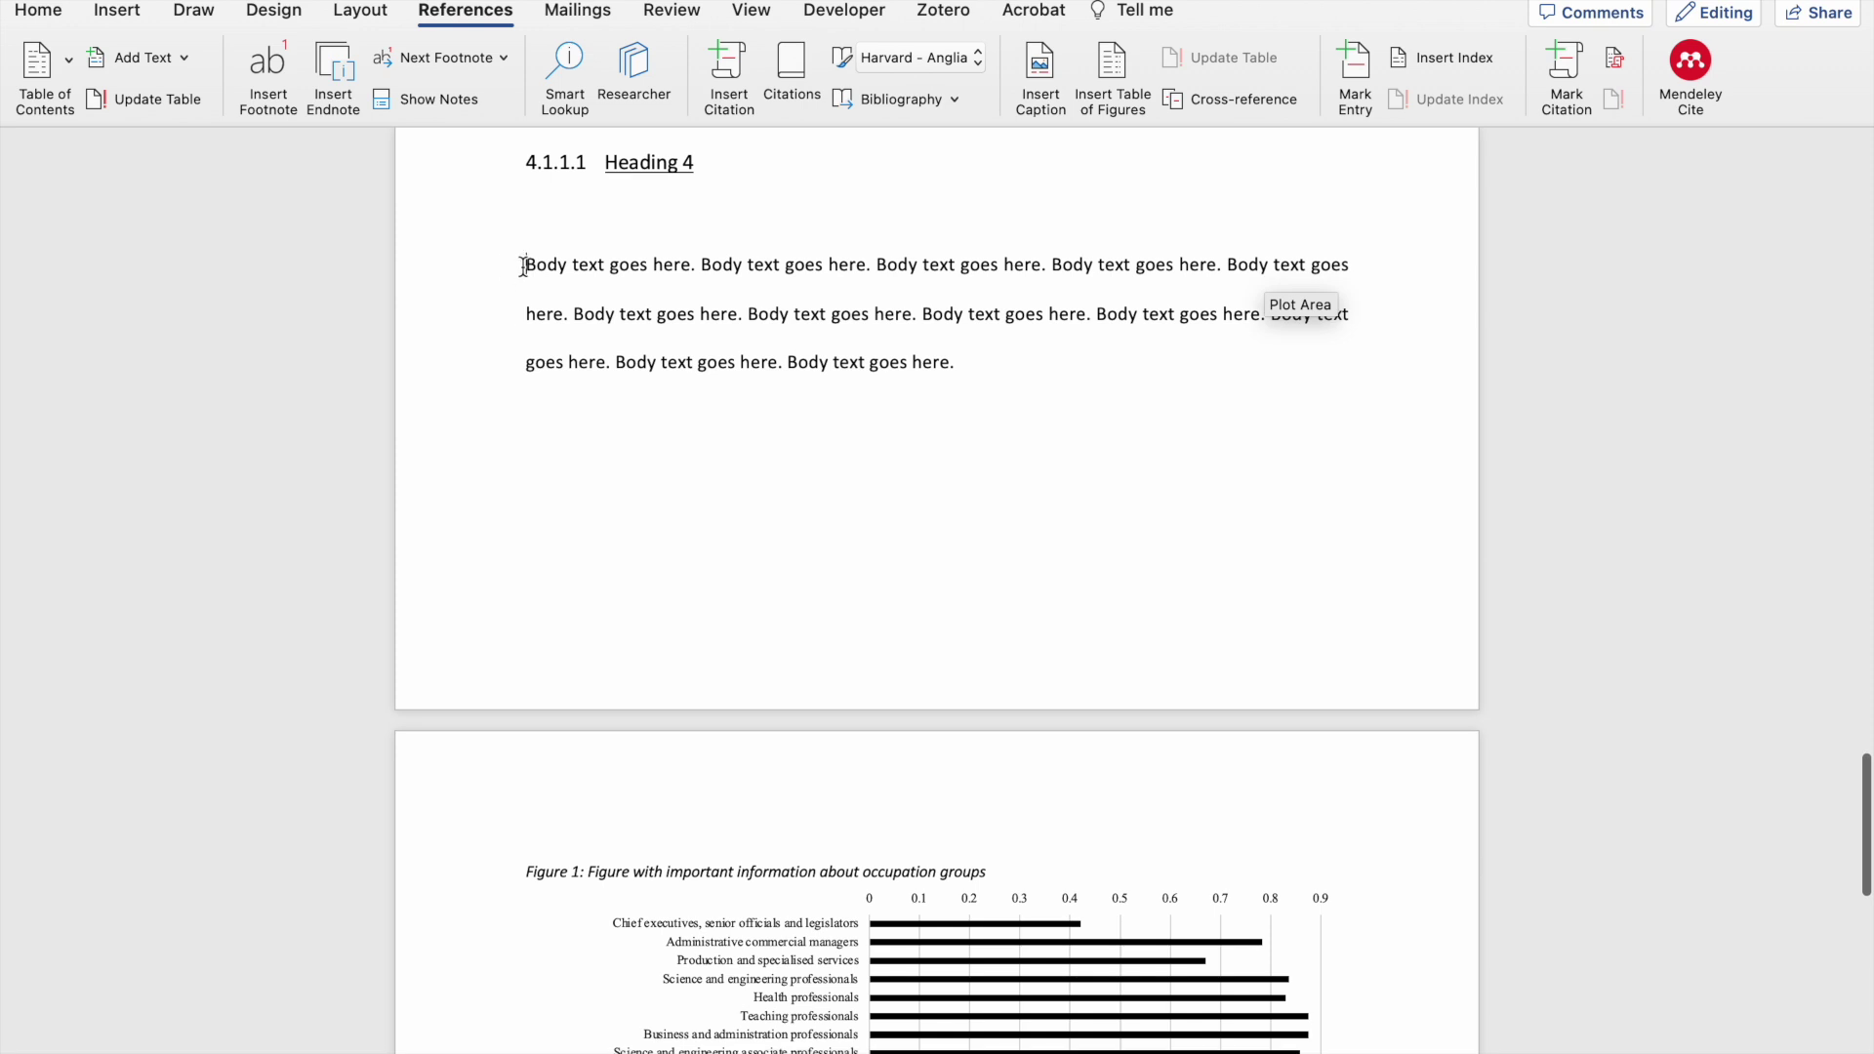
text(According to)
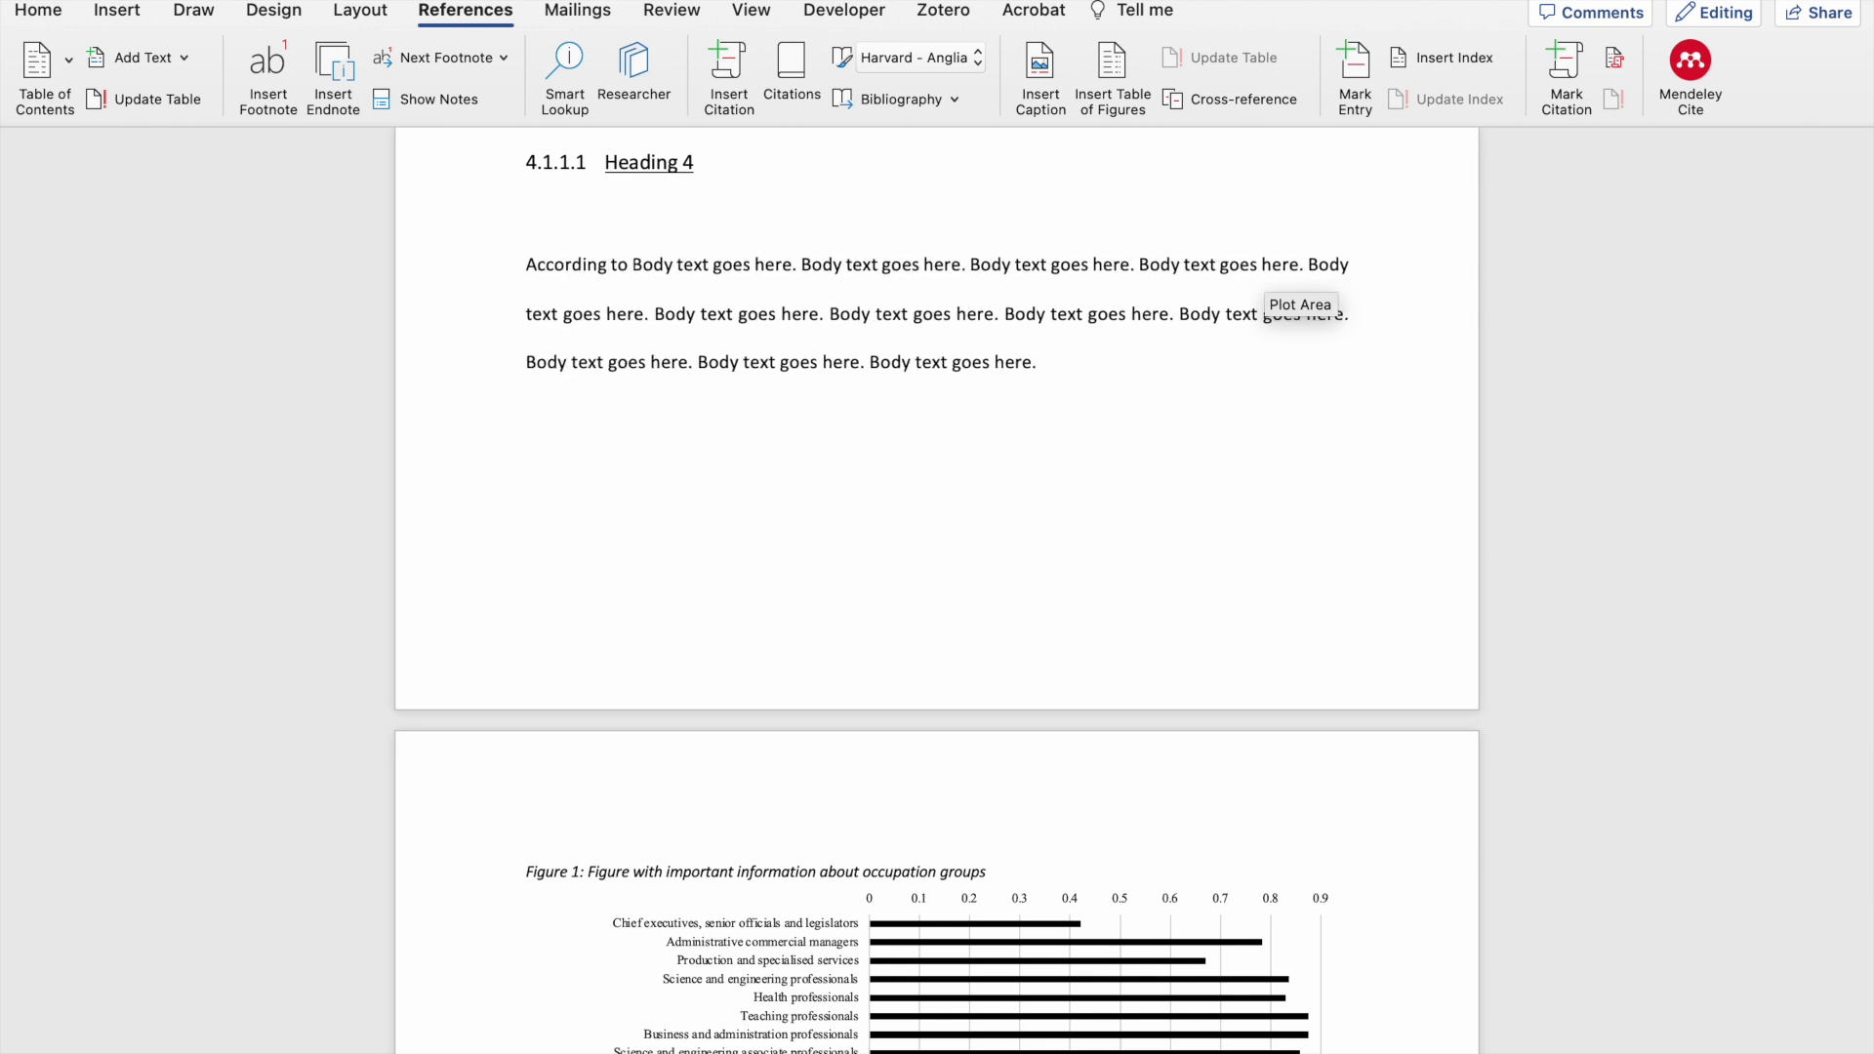
click(1183, 99)
click(955, 178)
click(894, 131)
click(881, 248)
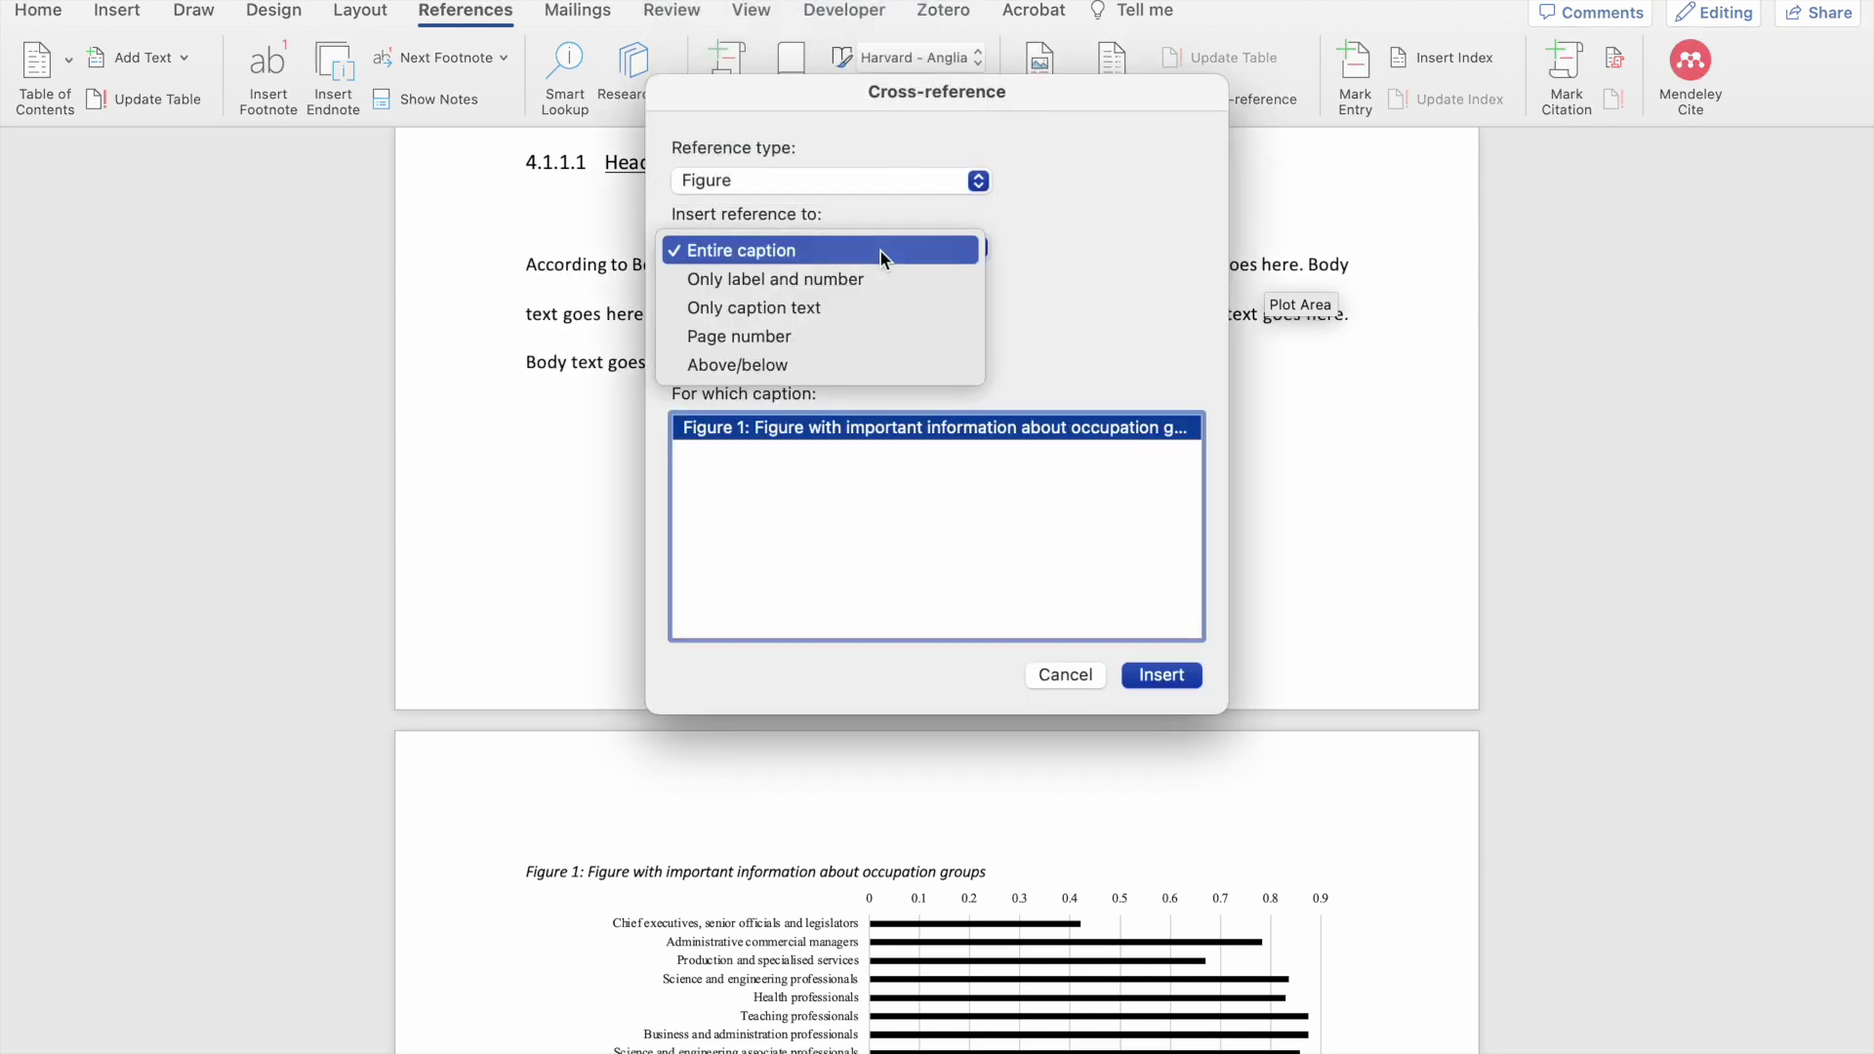
click(883, 277)
click(1161, 679)
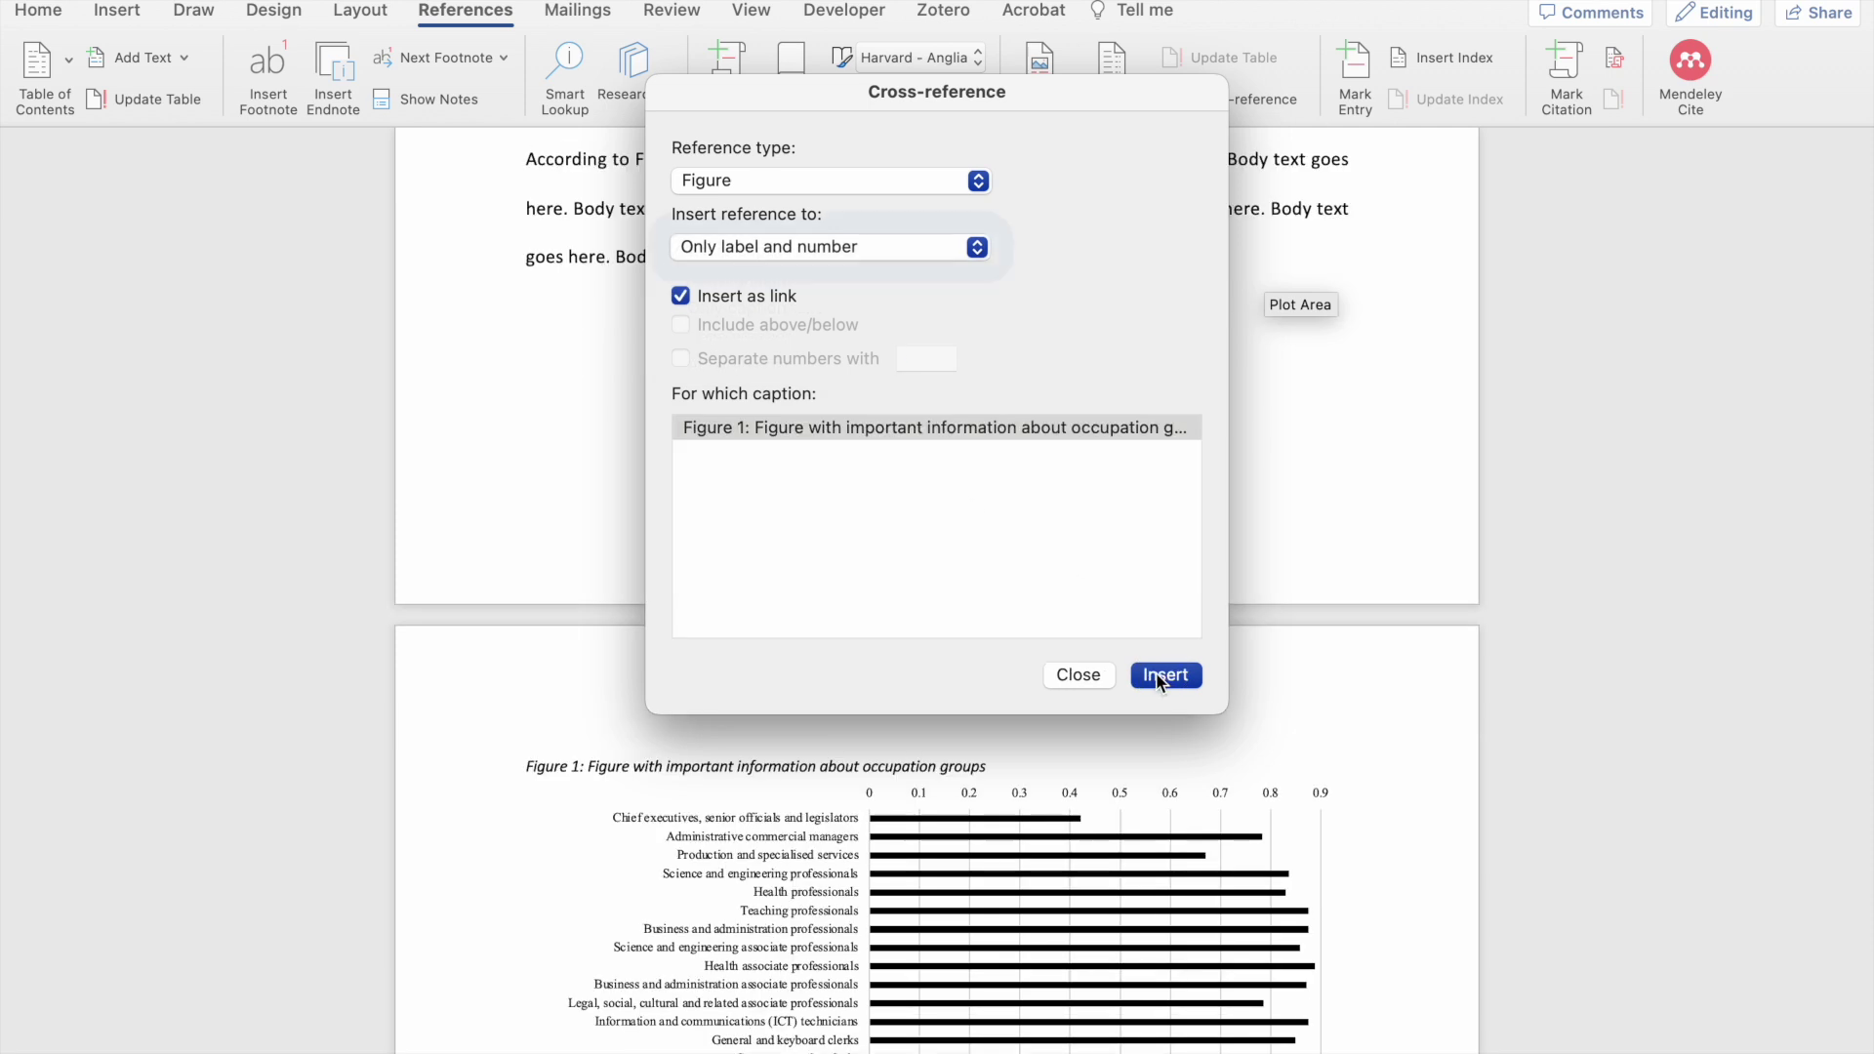
Follow the Figure 1 reference with a comma and lowercase the 'b' of 'body text'.
click(1078, 675)
text(,)
key(Delete)
text(b)
scroll(673, 313, up, 2)
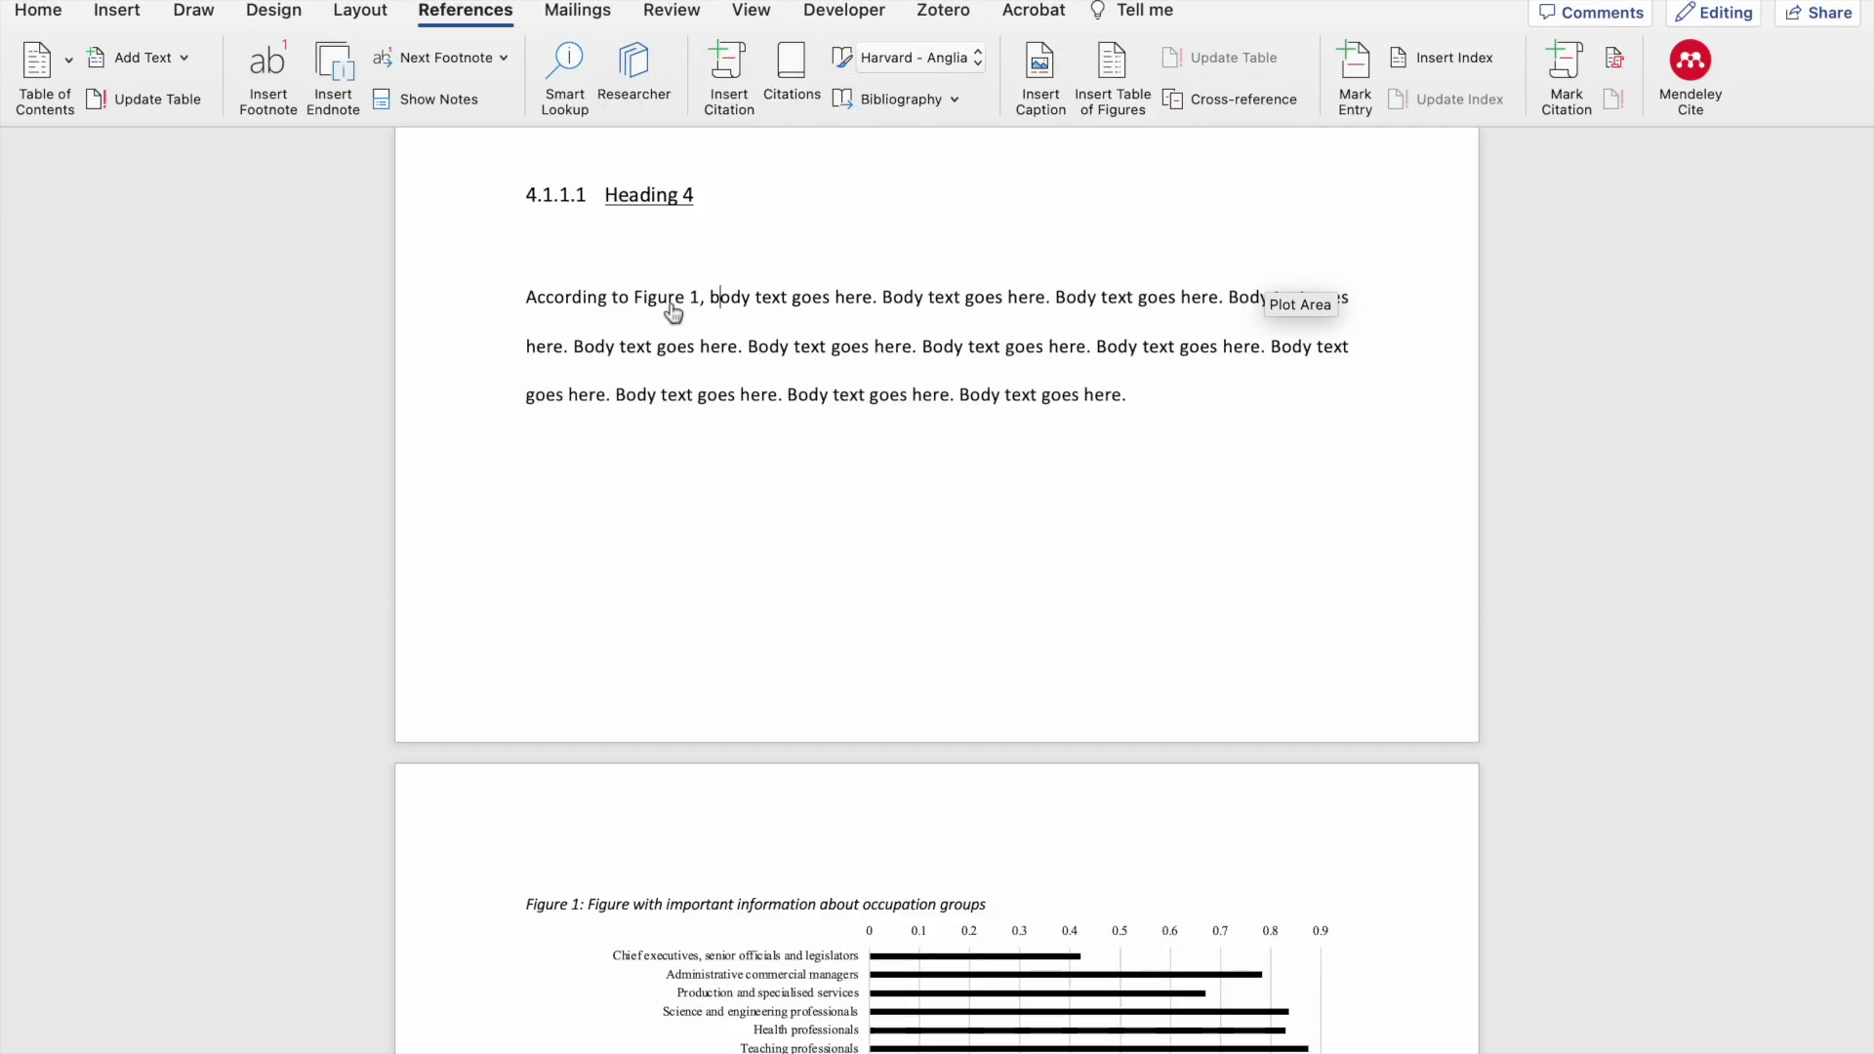